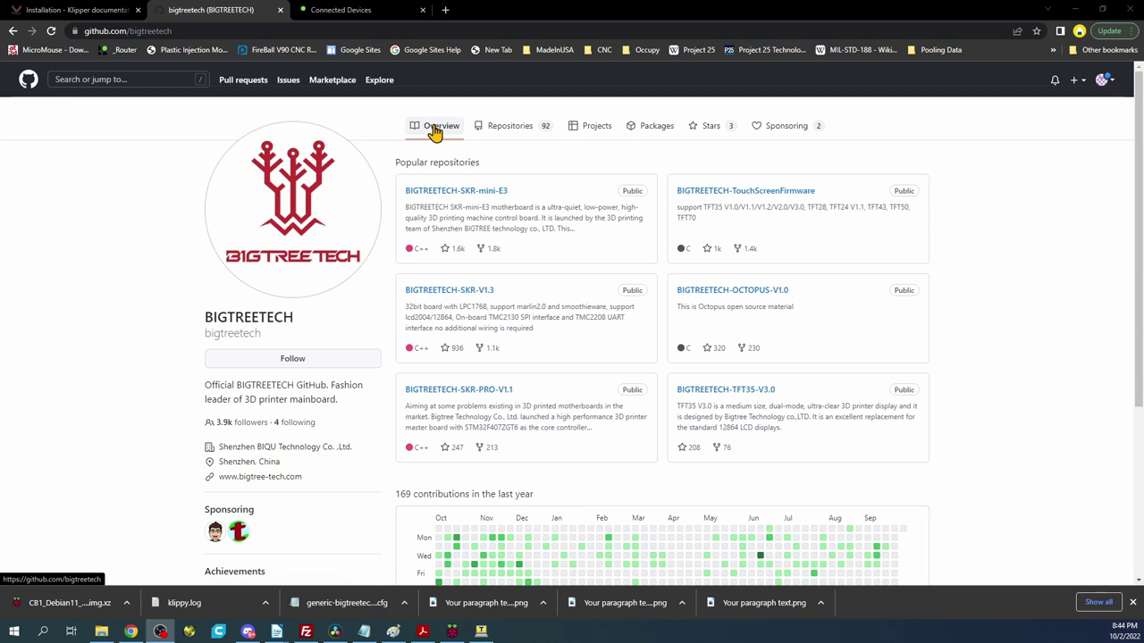
Step: Search BIGTREETECH's repositories for 'Manta' and open Manta-M8P
click(511, 126)
click(466, 161)
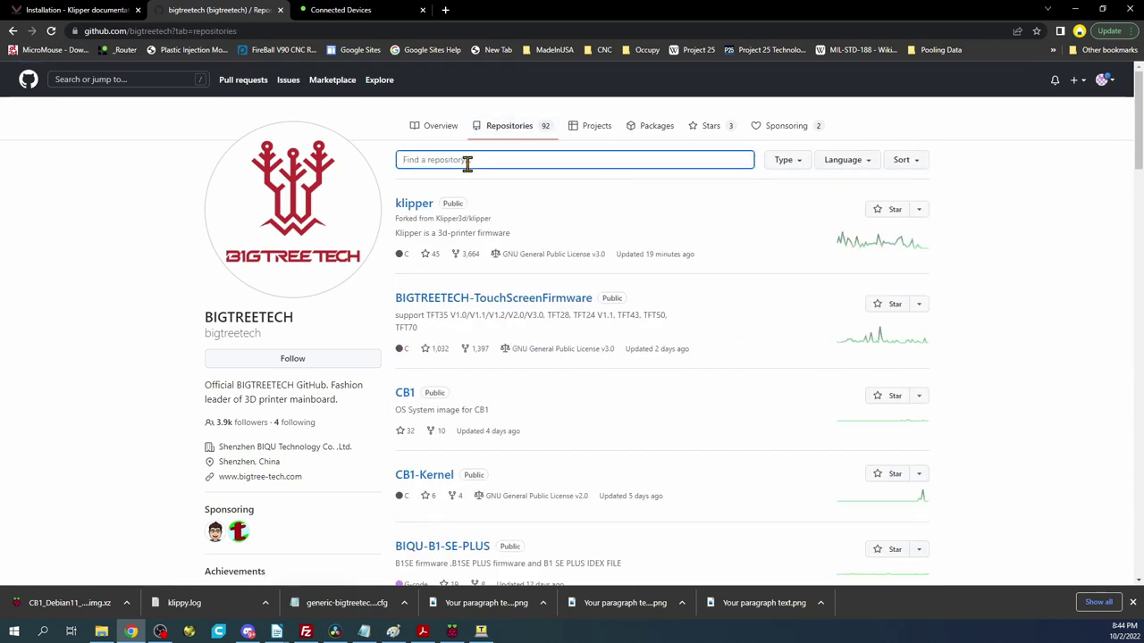
text(Manta)
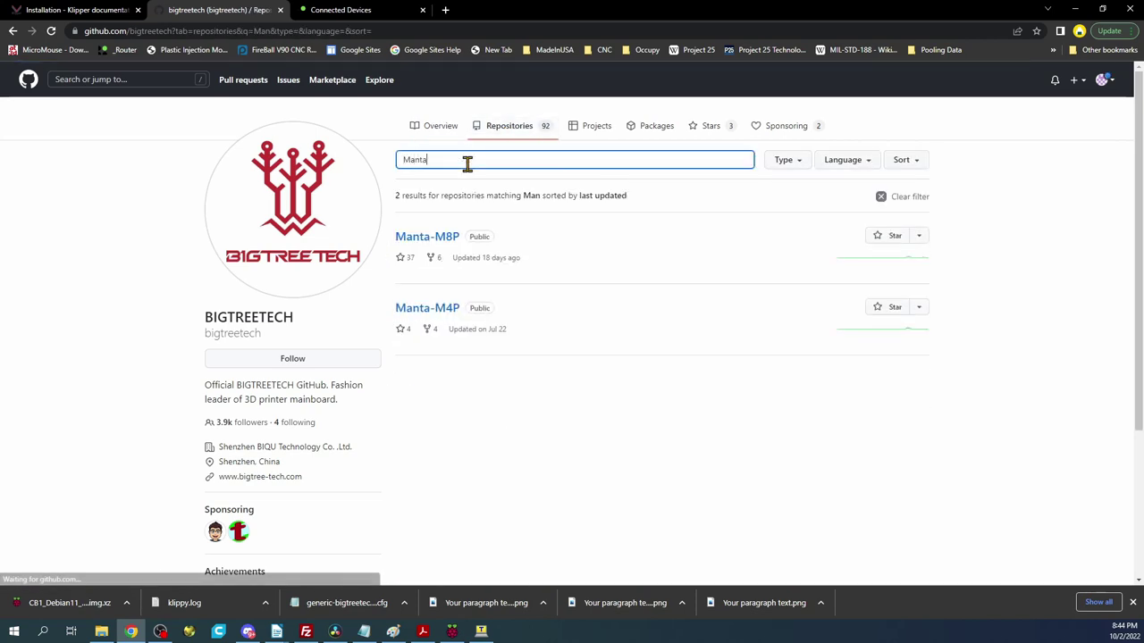
click(427, 237)
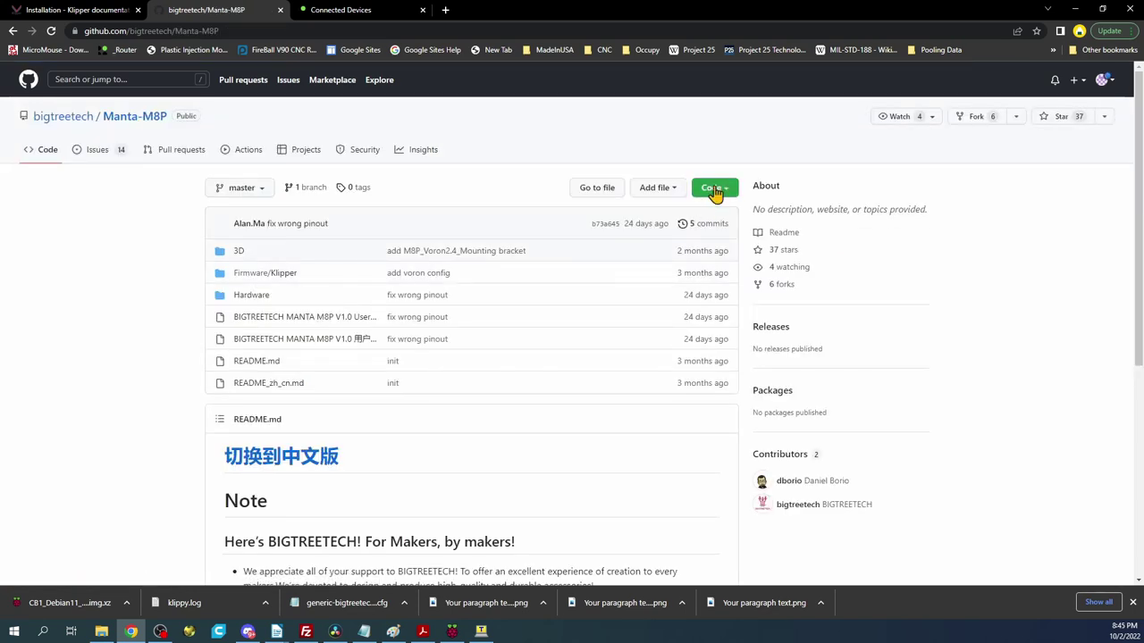
Step: Look over Manta-M8P's Code download options and its Issues list
click(716, 191)
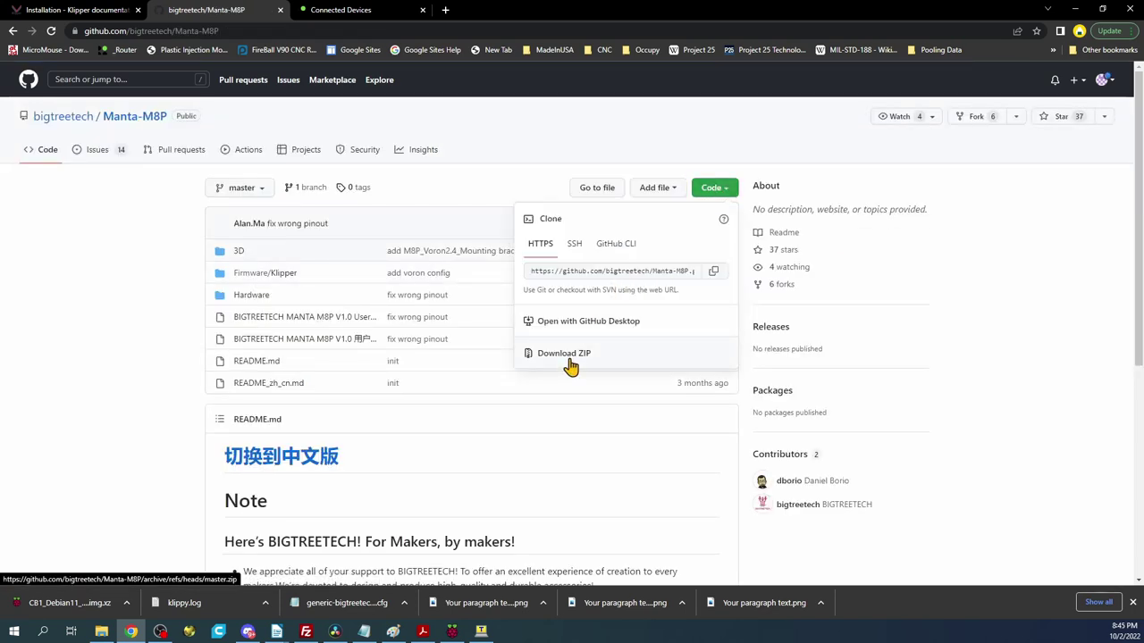
click(93, 148)
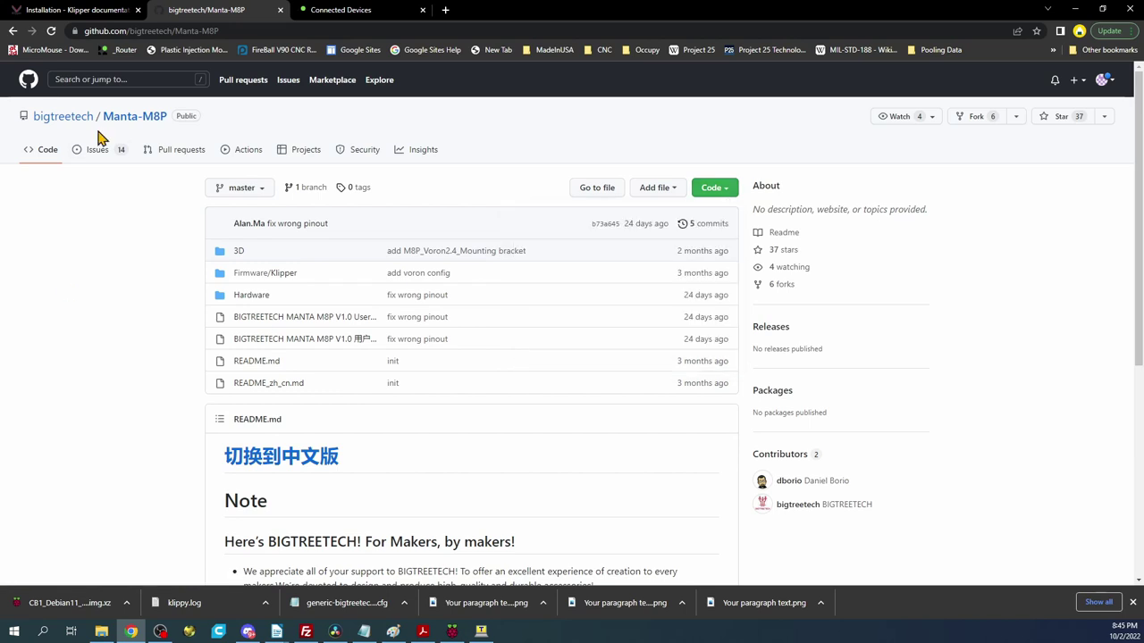
click(94, 151)
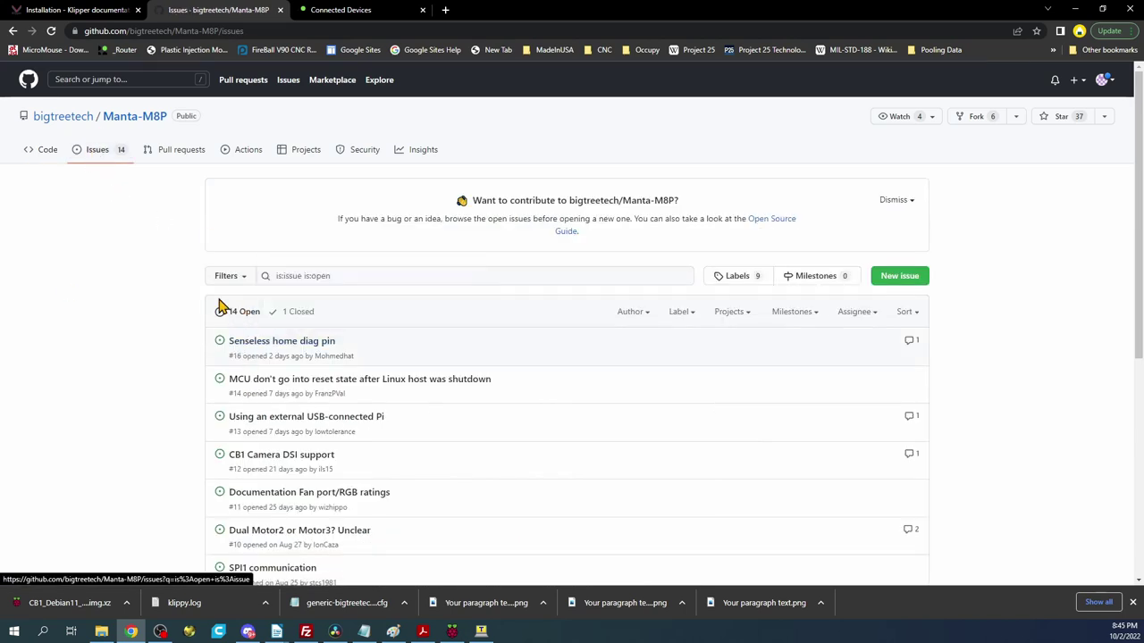
Step: Go back to the bigtreetech profile and filter its repositories by 'cb1'
click(59, 127)
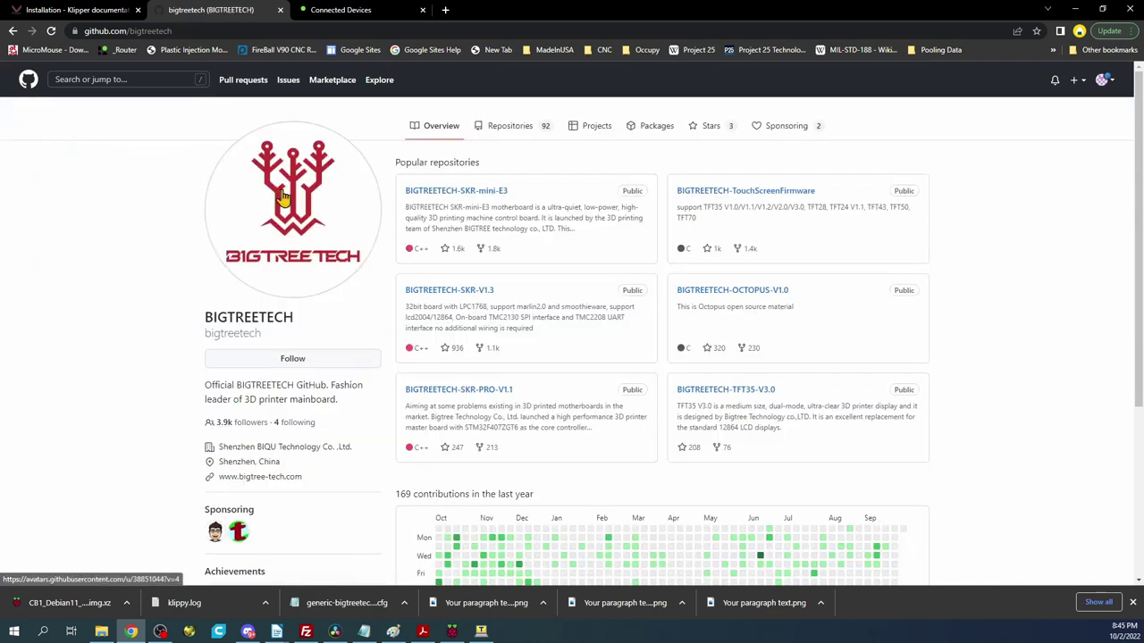
click(468, 161)
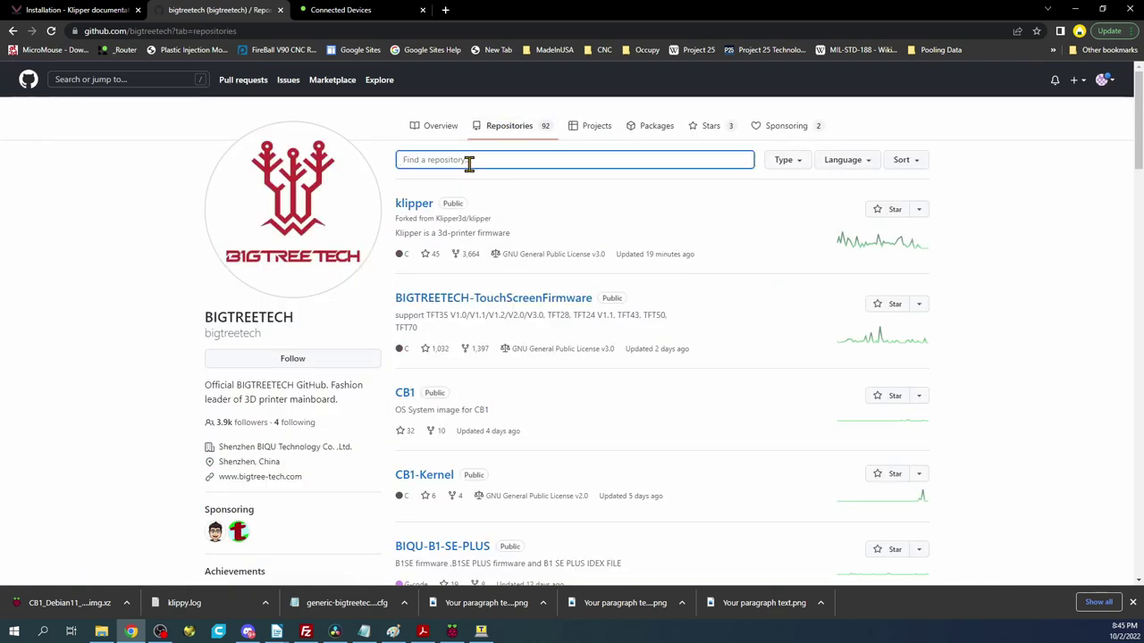
text(cb1)
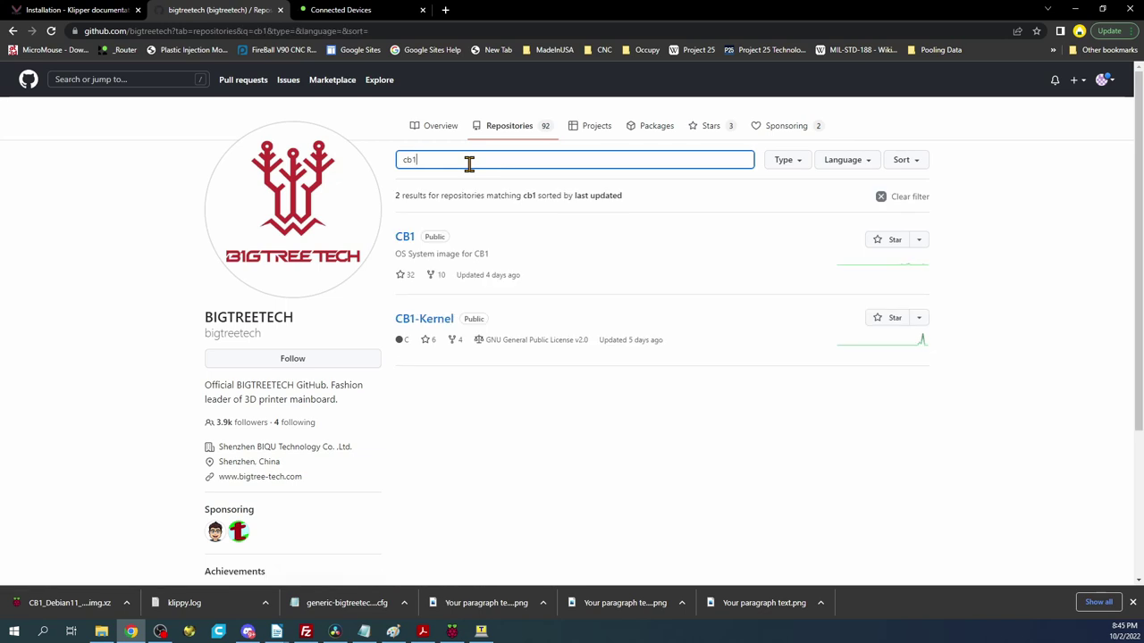
Step: Enter the CB1 repository and scroll through the releases past V2.2.0
click(398, 239)
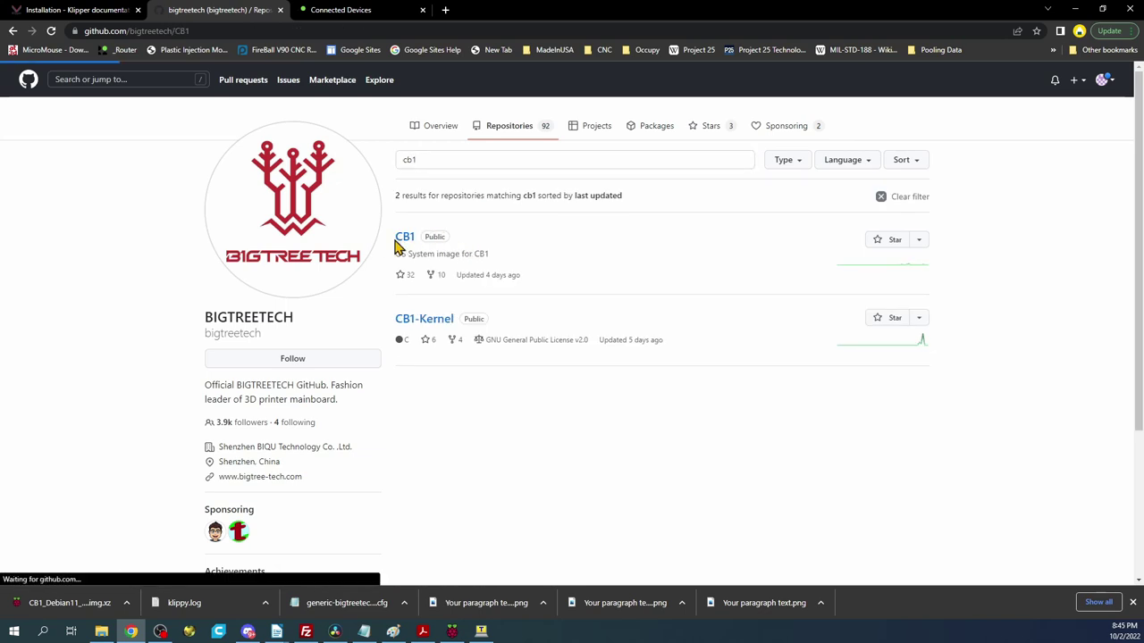
scroll(264, 257, down, 2)
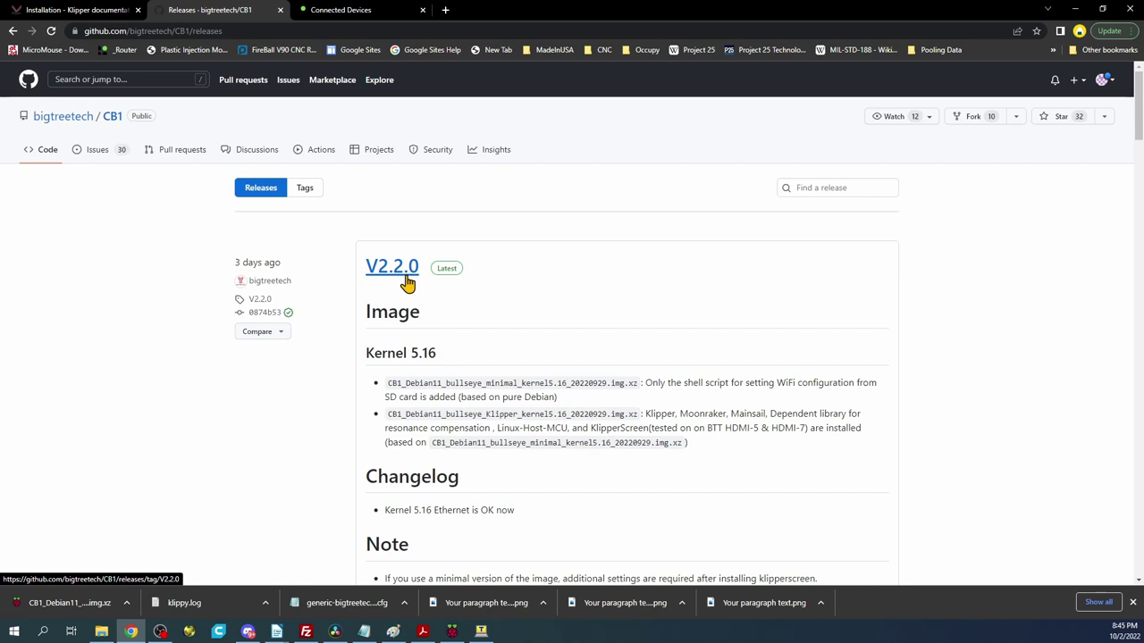
scroll(406, 282, down, 1)
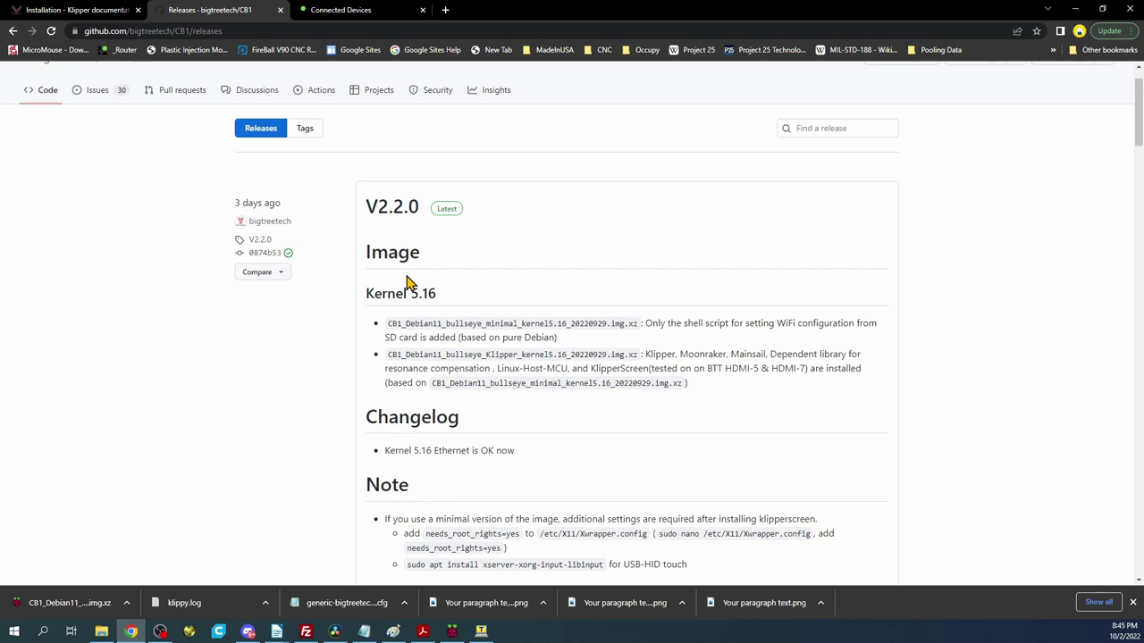
scroll(398, 320, down, 5)
scroll(398, 320, down, 5)
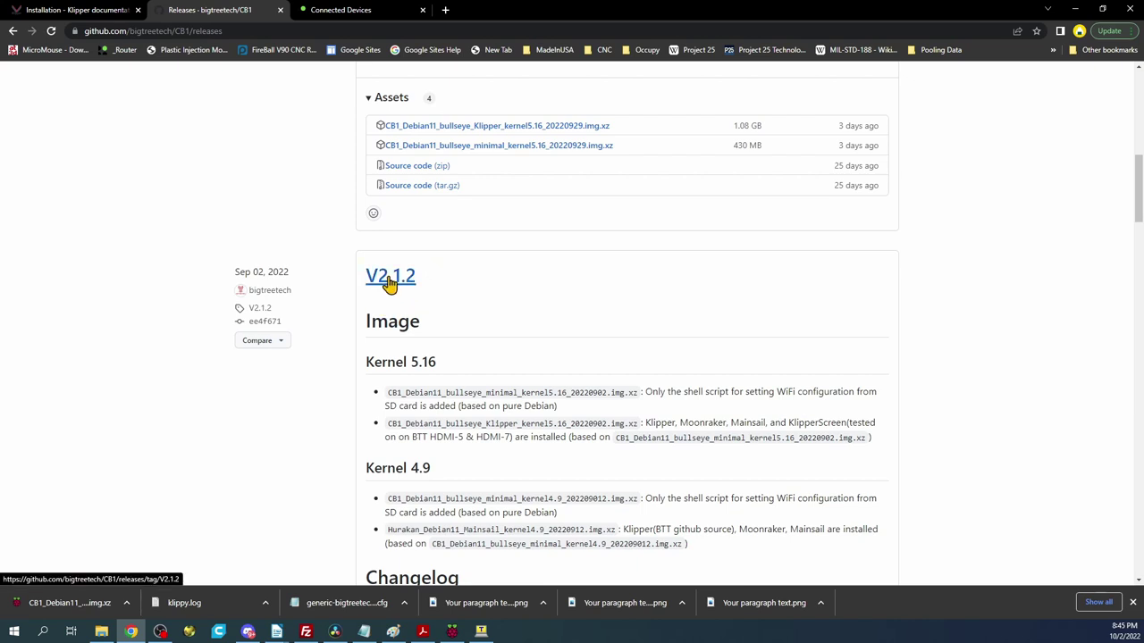
scroll(391, 282, up, 6)
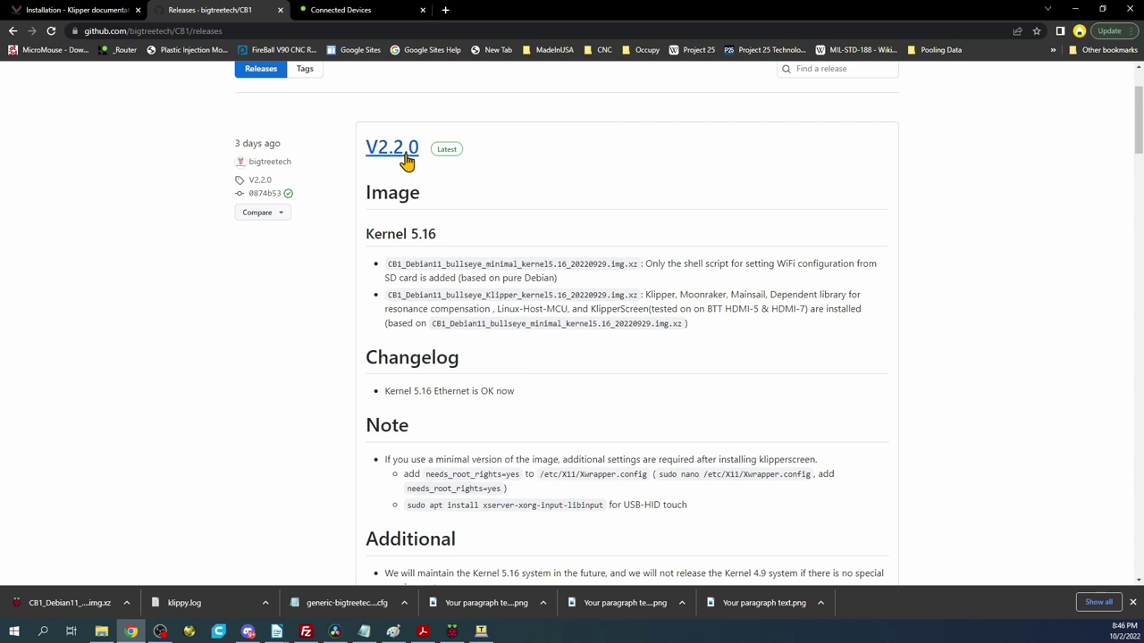
scroll(415, 224, down, 4)
scroll(402, 363, down, 1)
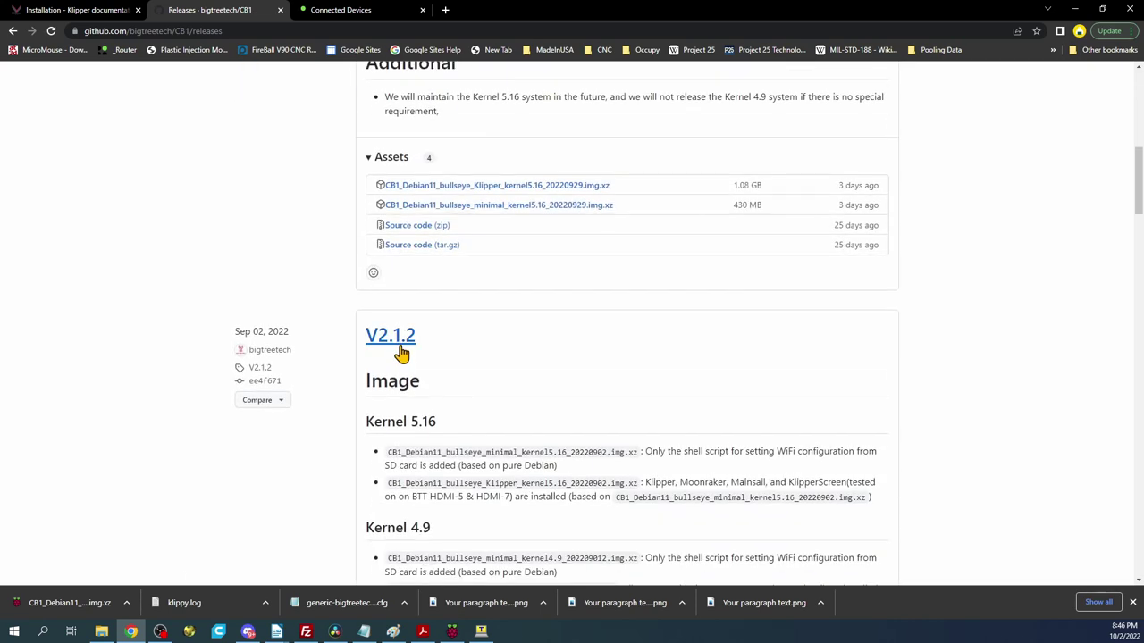
Step: Open the V2.1.2 release and scroll down to its assets, including the kernel 5.16 image
click(398, 337)
scroll(476, 349, down, 2)
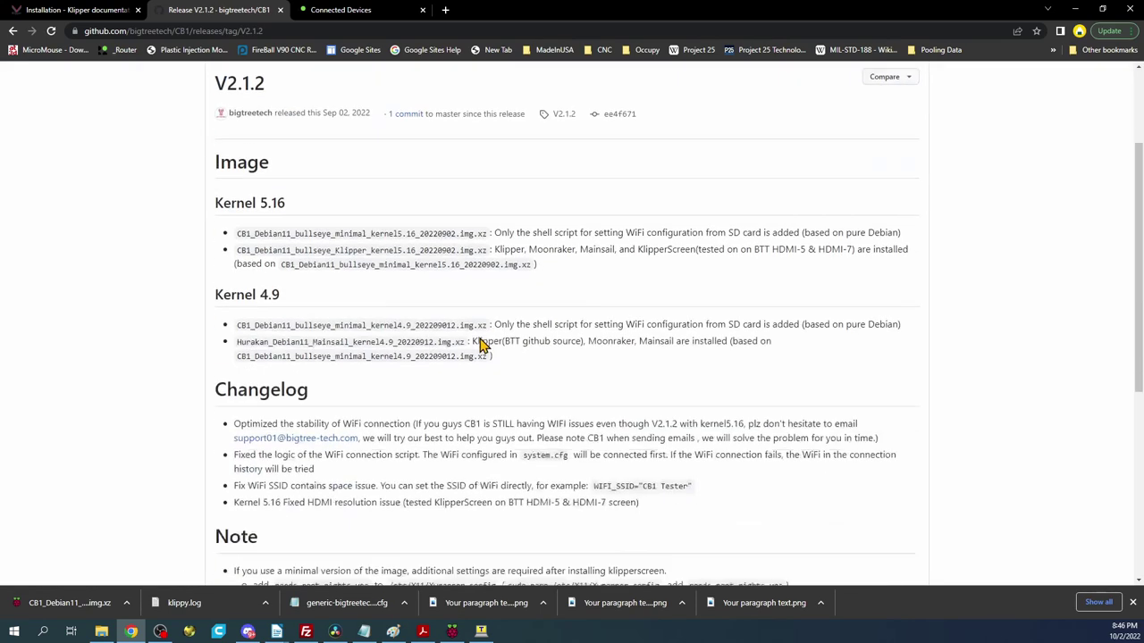
scroll(481, 336, down, 3)
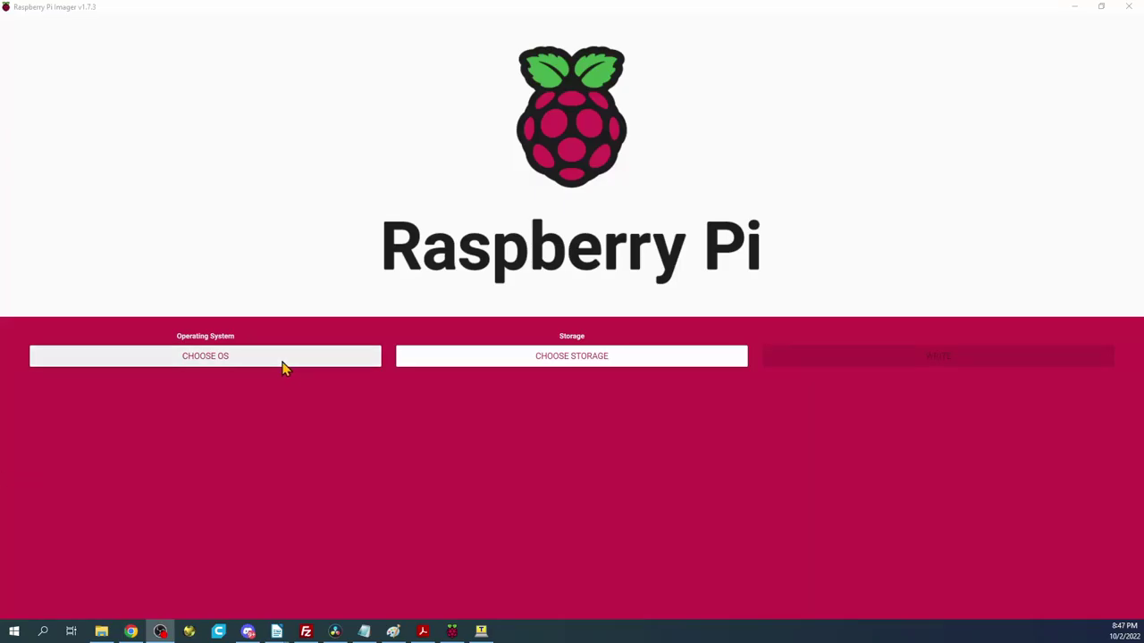
Step: Choose the CB1 Debian11 Klipper kernel 5.16 .img.xz file as a custom OS image
click(220, 361)
click(78, 401)
click(503, 232)
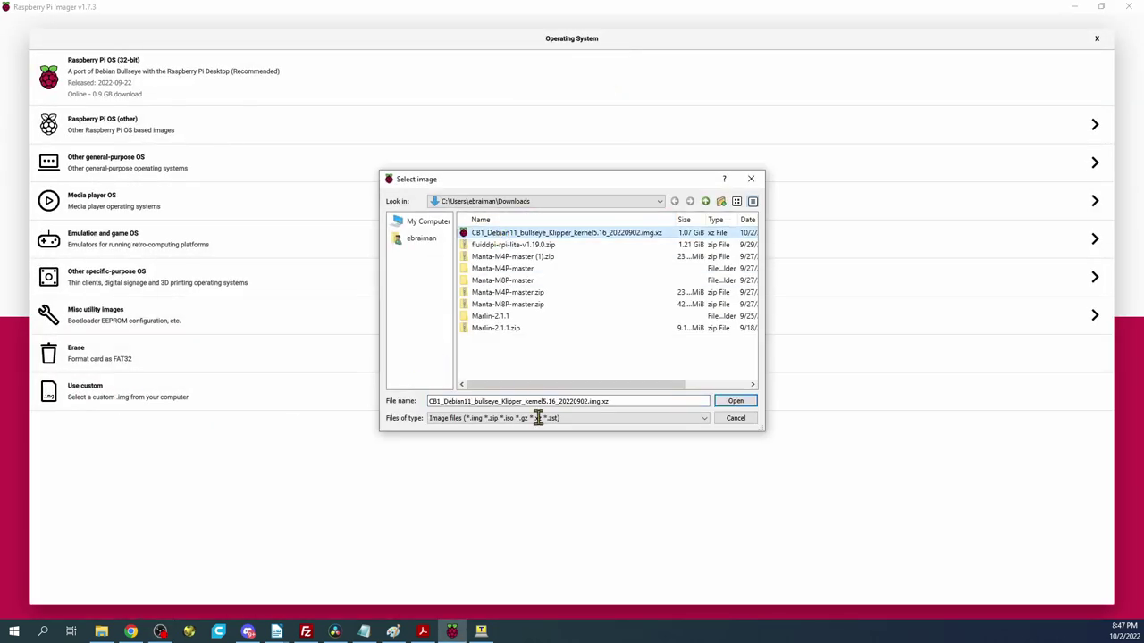
click(749, 402)
Step: Write the image to the generic USB storage device, confirming the erase and dismissing the success message
click(840, 402)
click(172, 77)
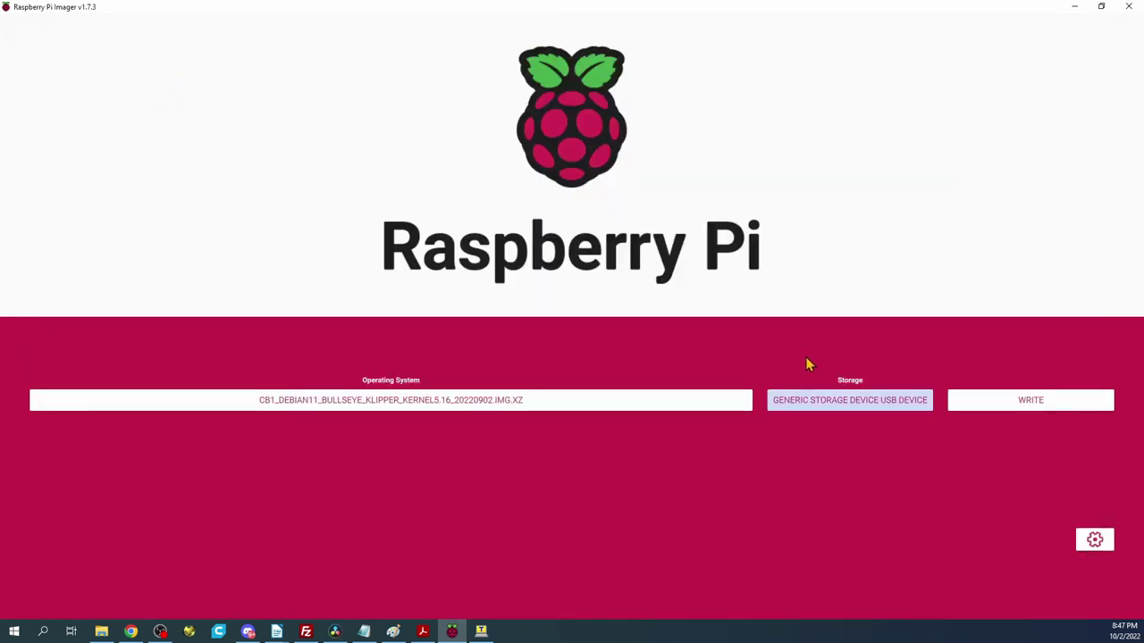
click(987, 408)
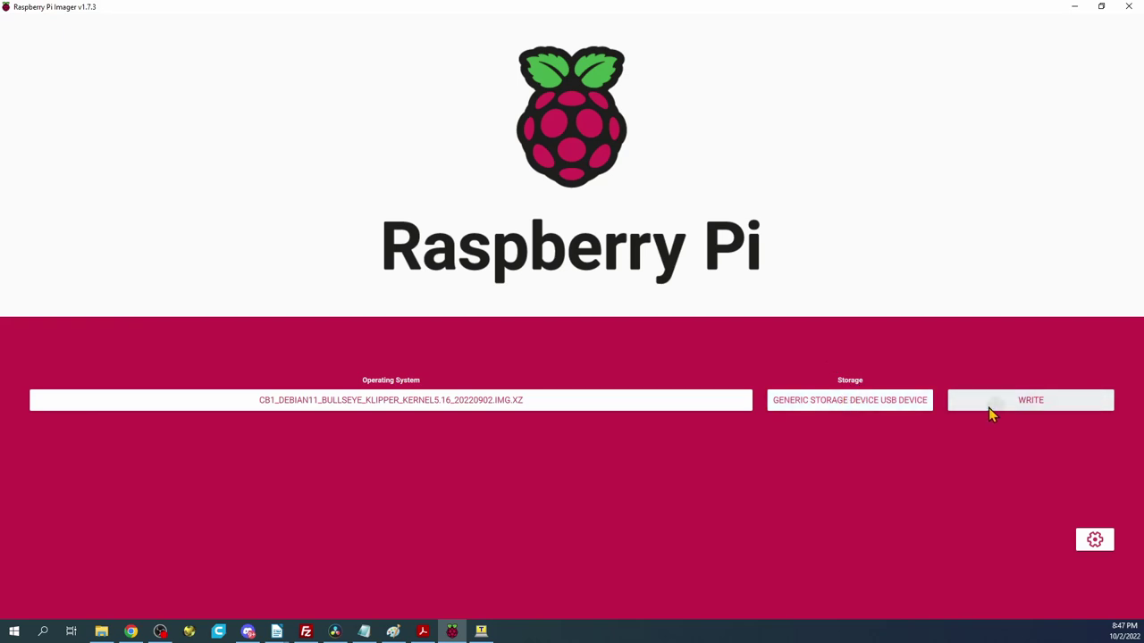
click(592, 353)
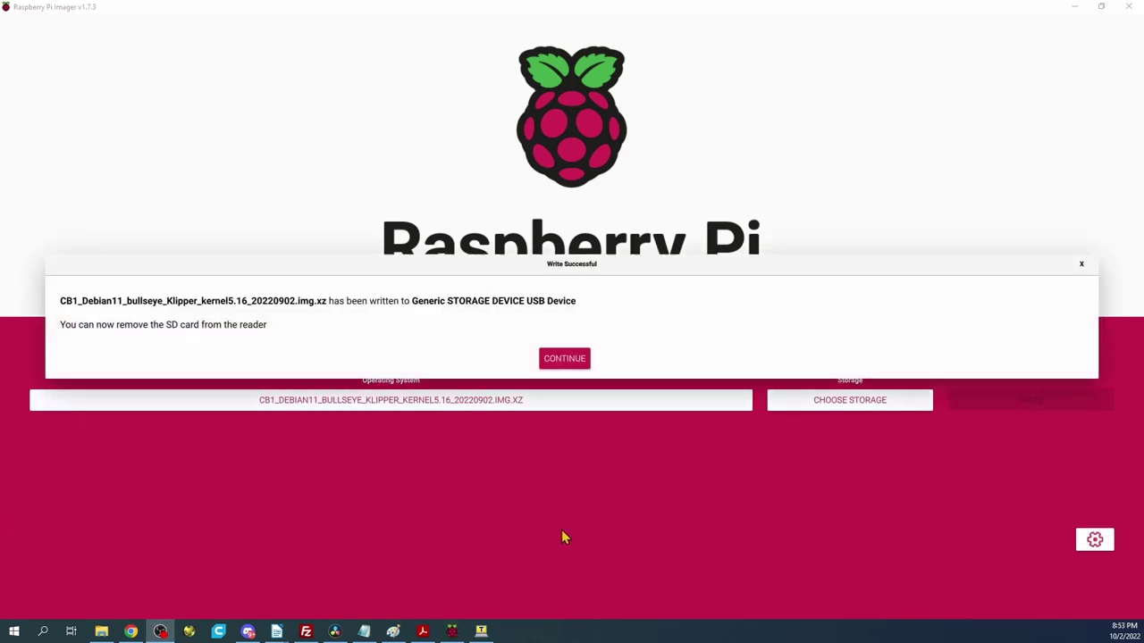
click(565, 358)
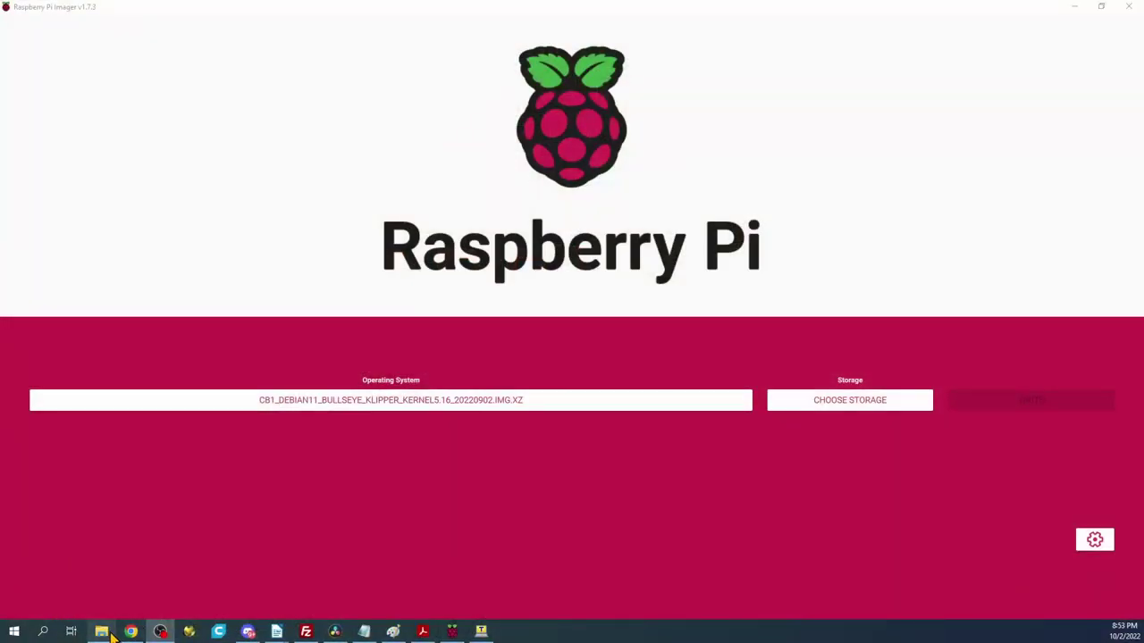
Step: In File Explorer, go to the BOOT (E:) drive and bring up system.cfg's context menu
click(105, 632)
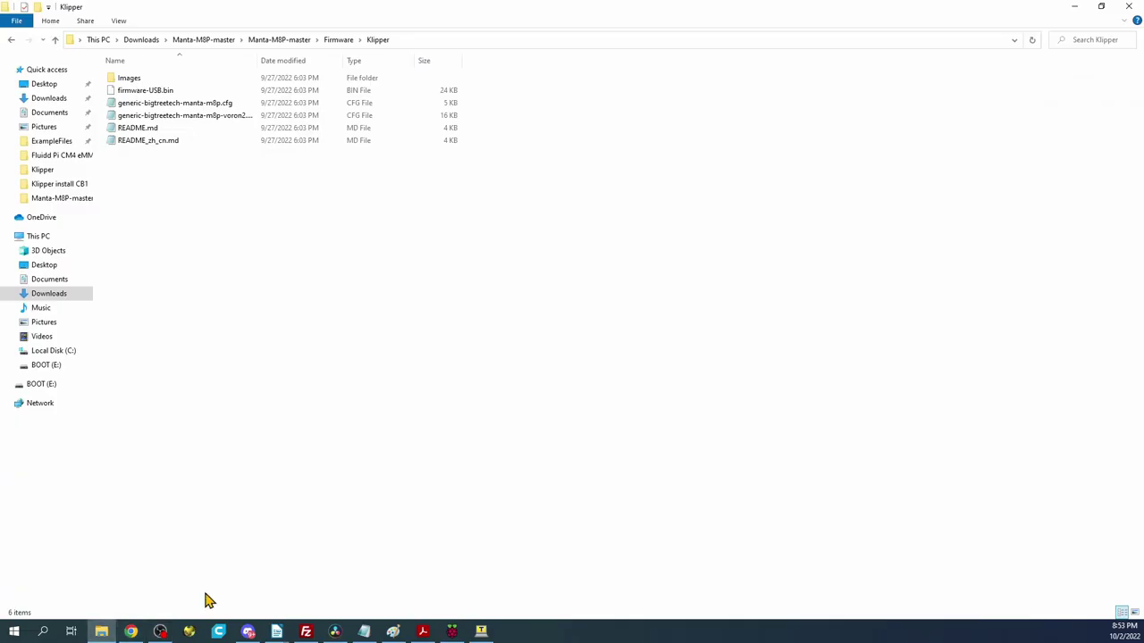
click(56, 365)
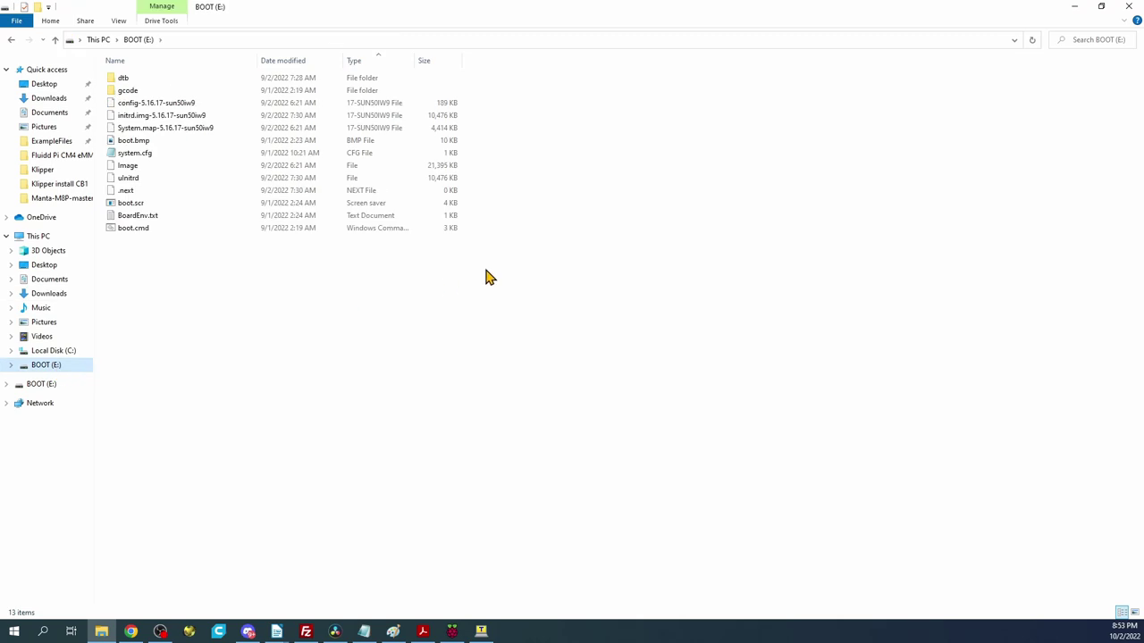
right_click(131, 154)
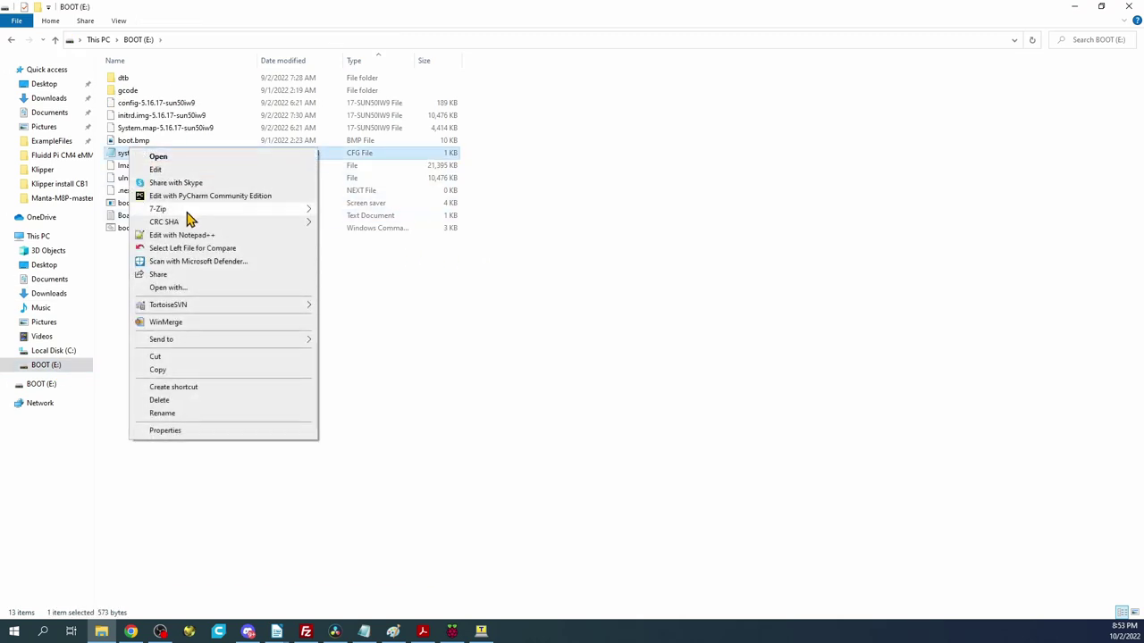
Step: Edit system.cfg in Notepad++, replacing the Wi-Fi name ZYIPTest and the Wi-Fi password
click(211, 236)
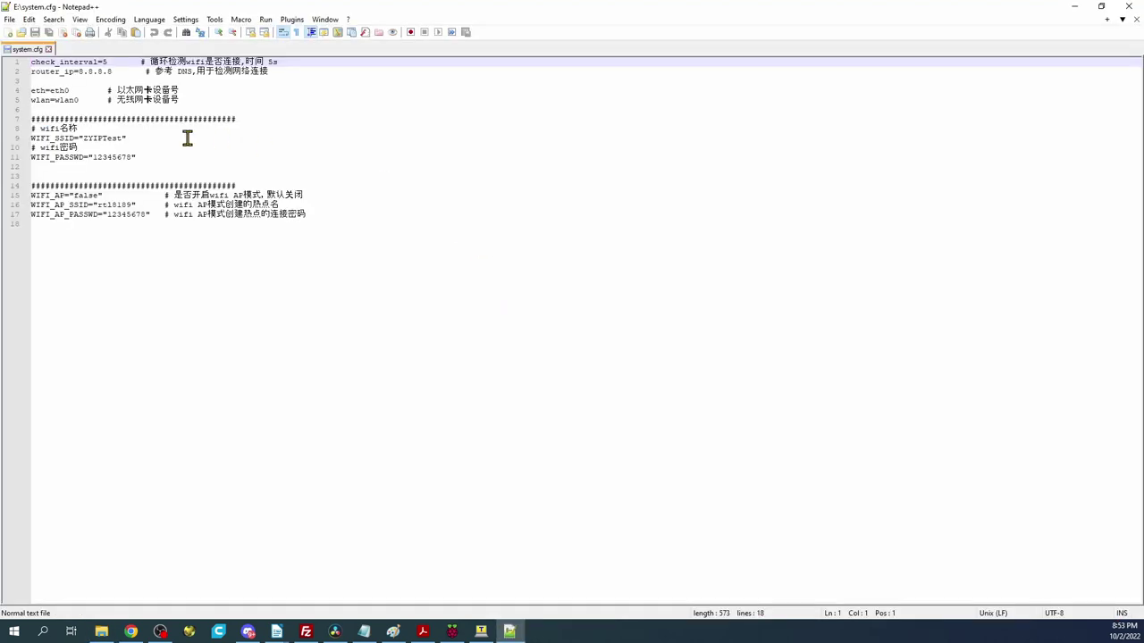
double_click(101, 139)
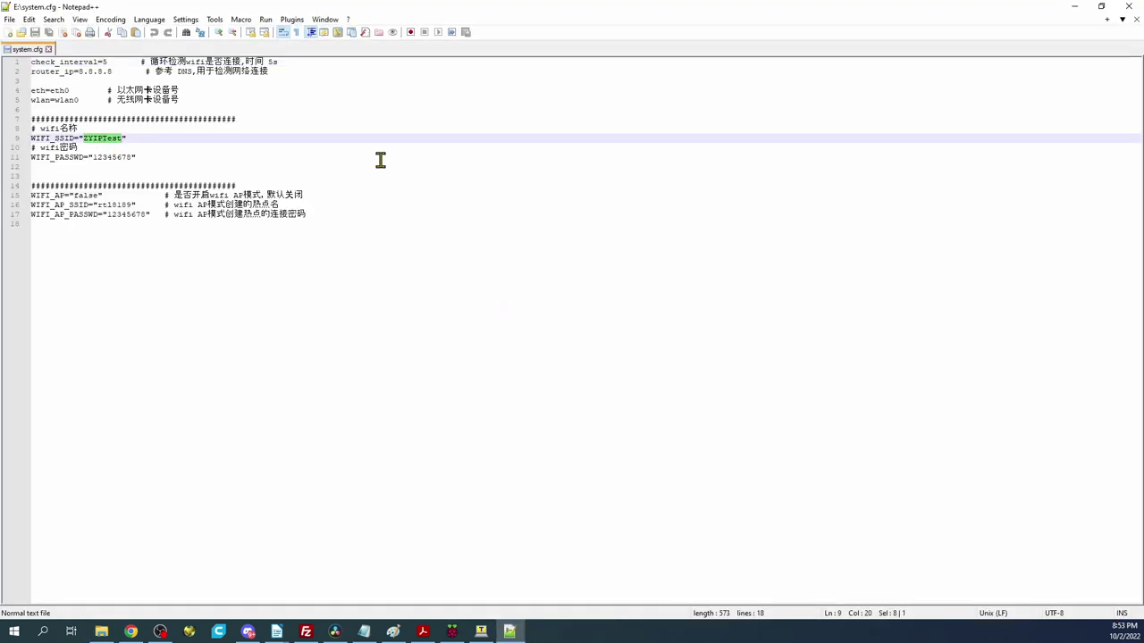
text(Router Name)
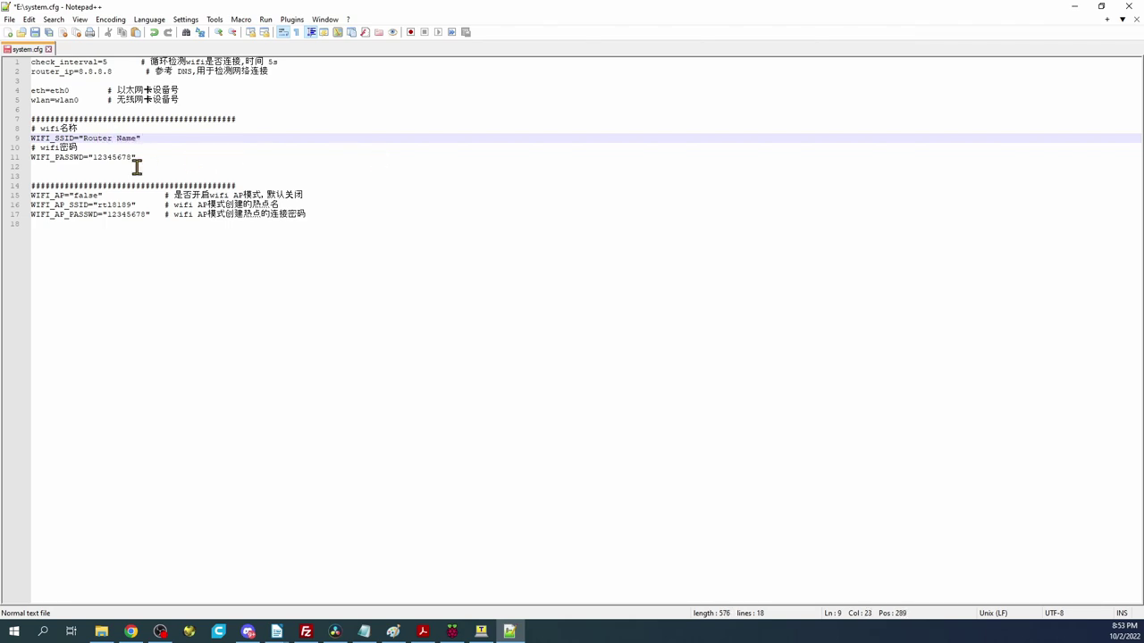
double_click(119, 157)
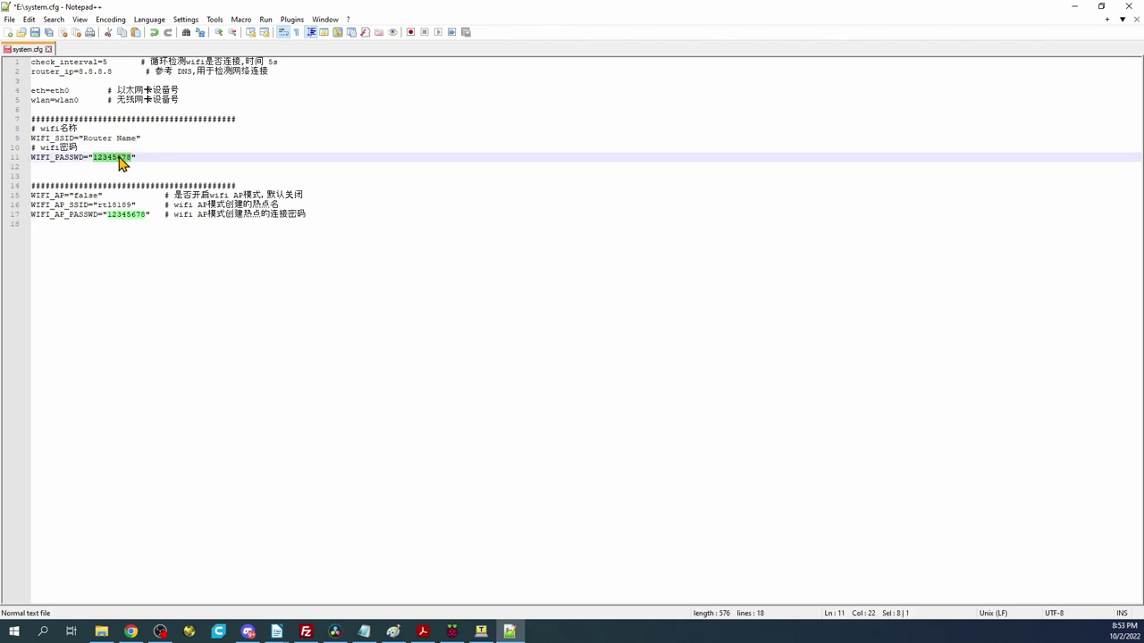
text(Ro)
text(uter Password)
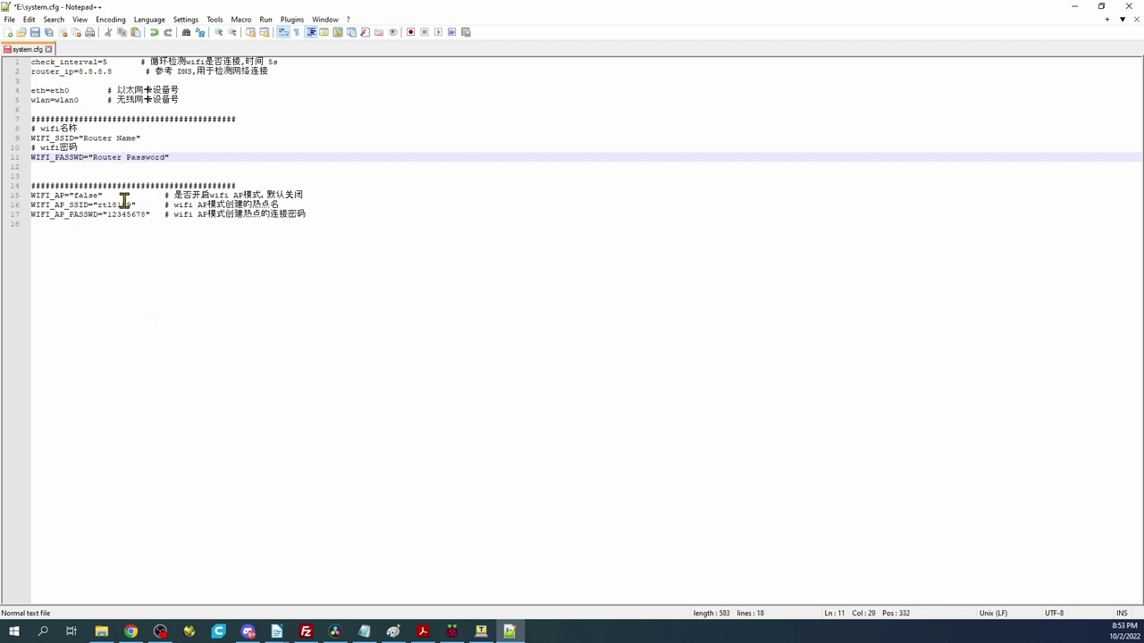
Step: Change the hotspot name rtl8189 to 'Routername' and set the hotspot password to the router's password
double_click(123, 205)
text(Router)
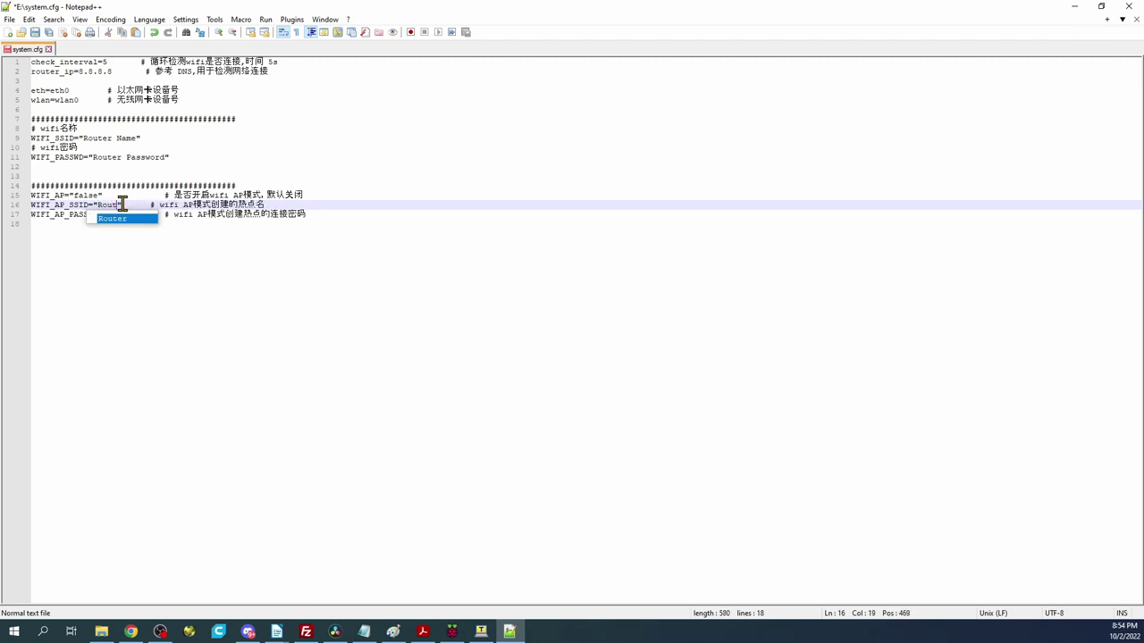
text(name)
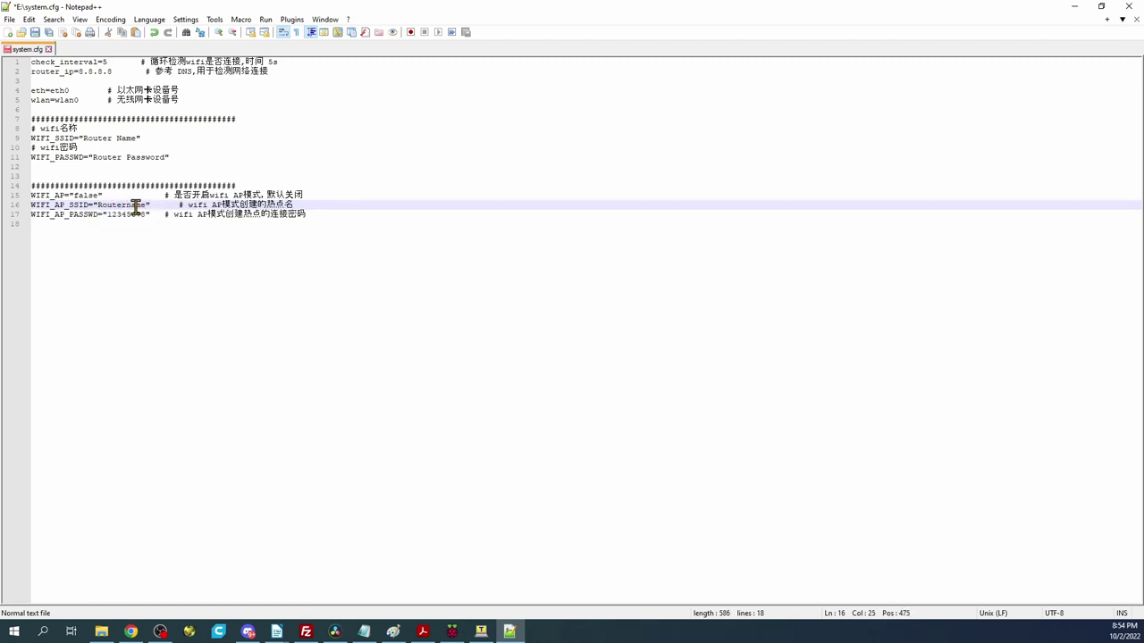
double_click(126, 216)
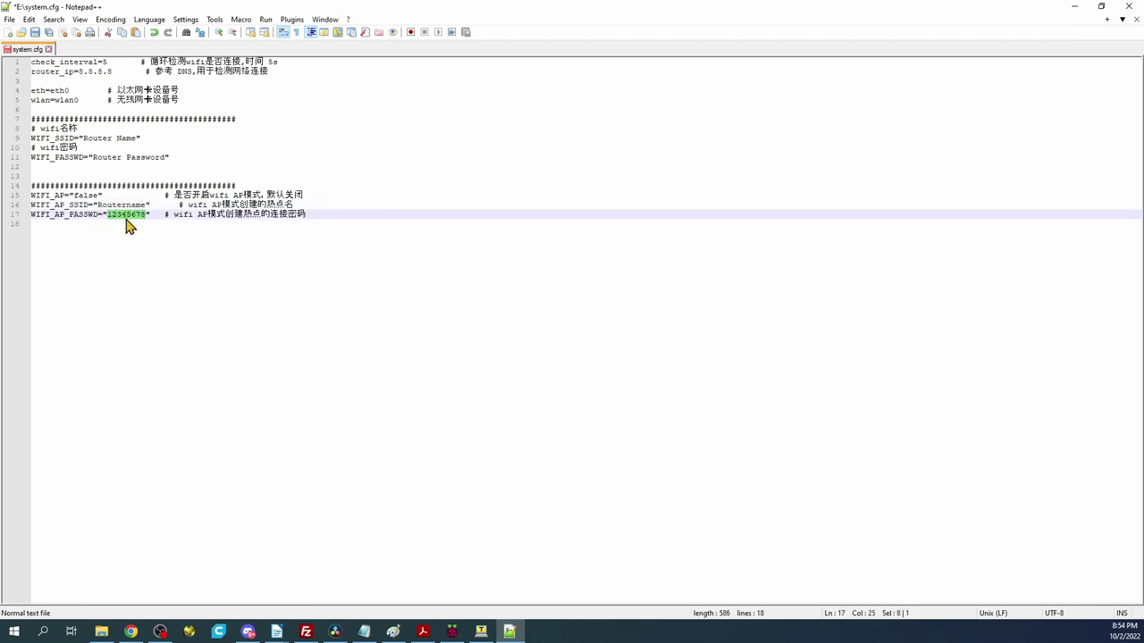
text(R)
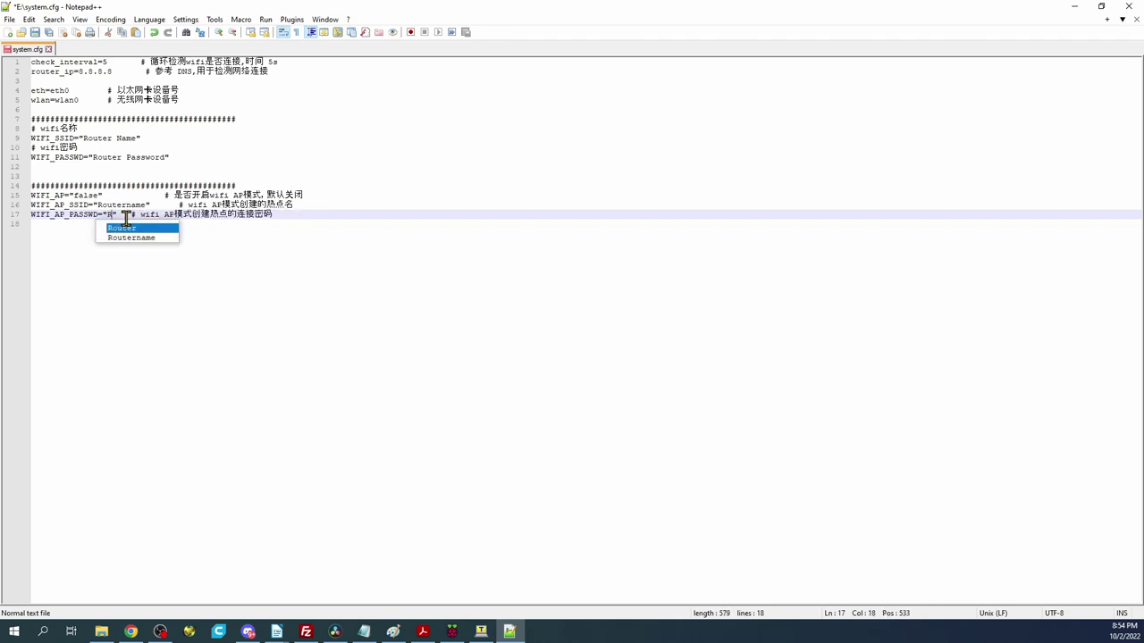
text(outer Pa)
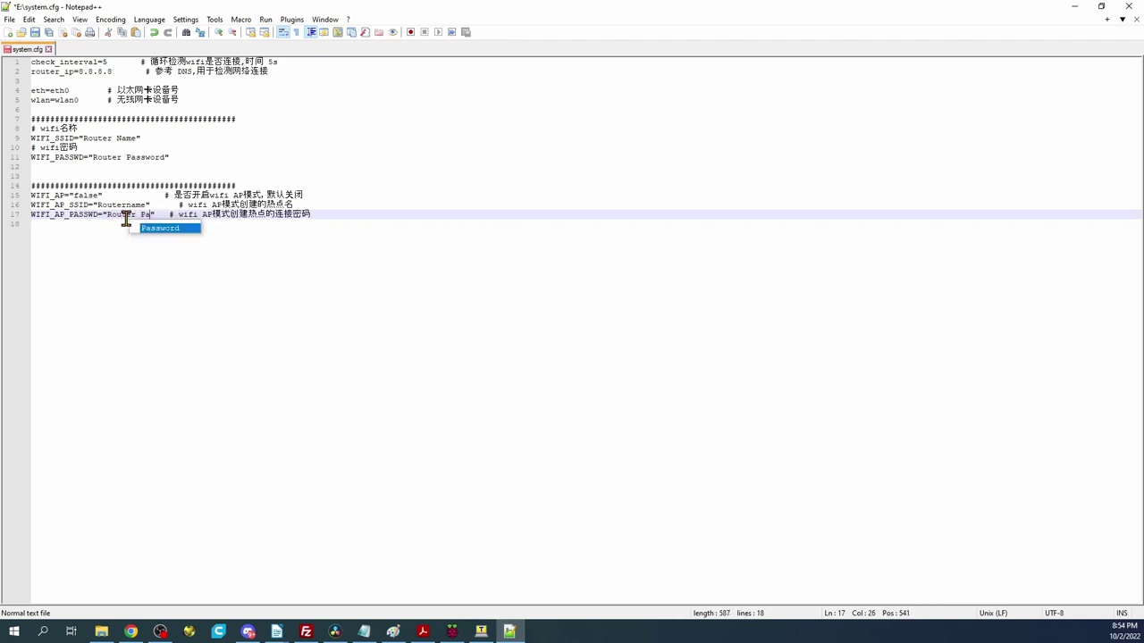
text(ssword)
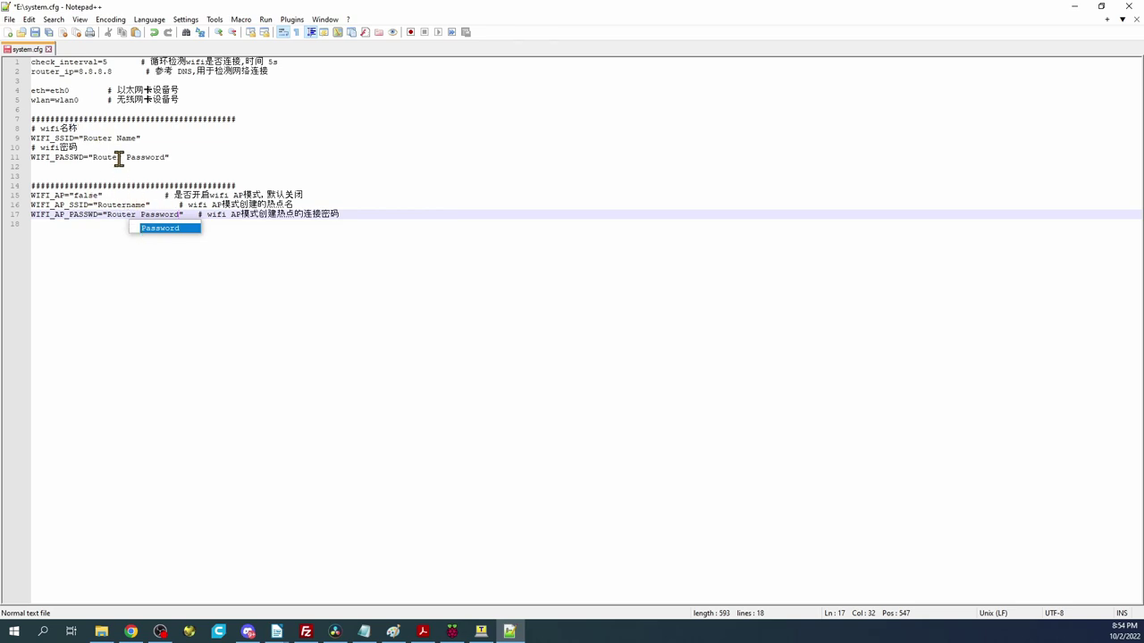
click(239, 355)
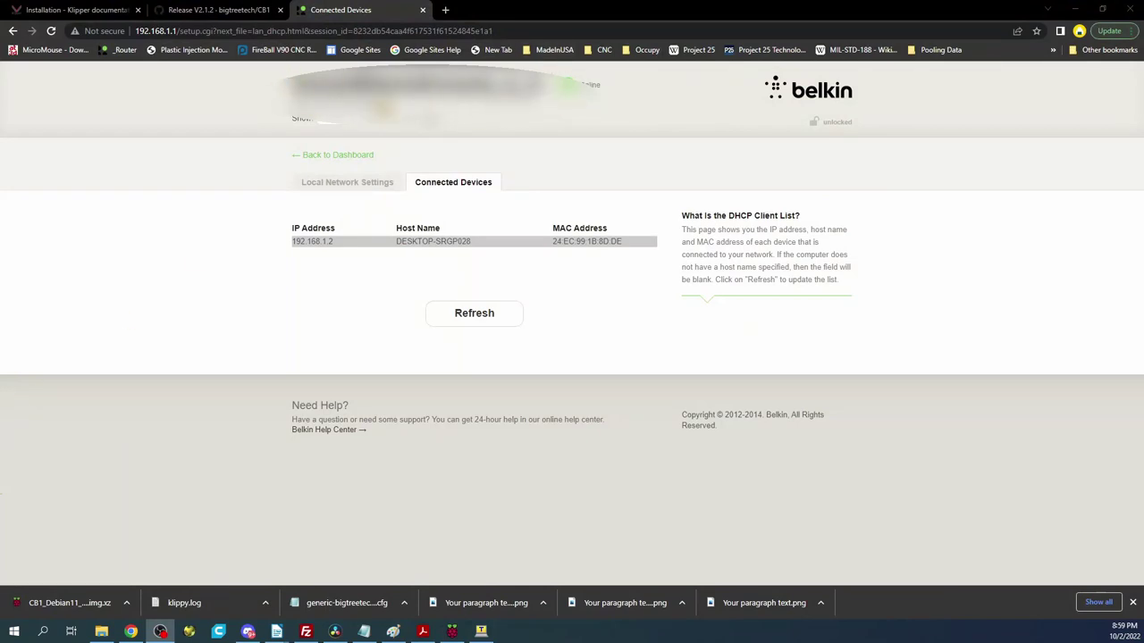
Step: Refresh the router's device list and copy the BTT-CB1 board's address 192.168.1.3
click(482, 326)
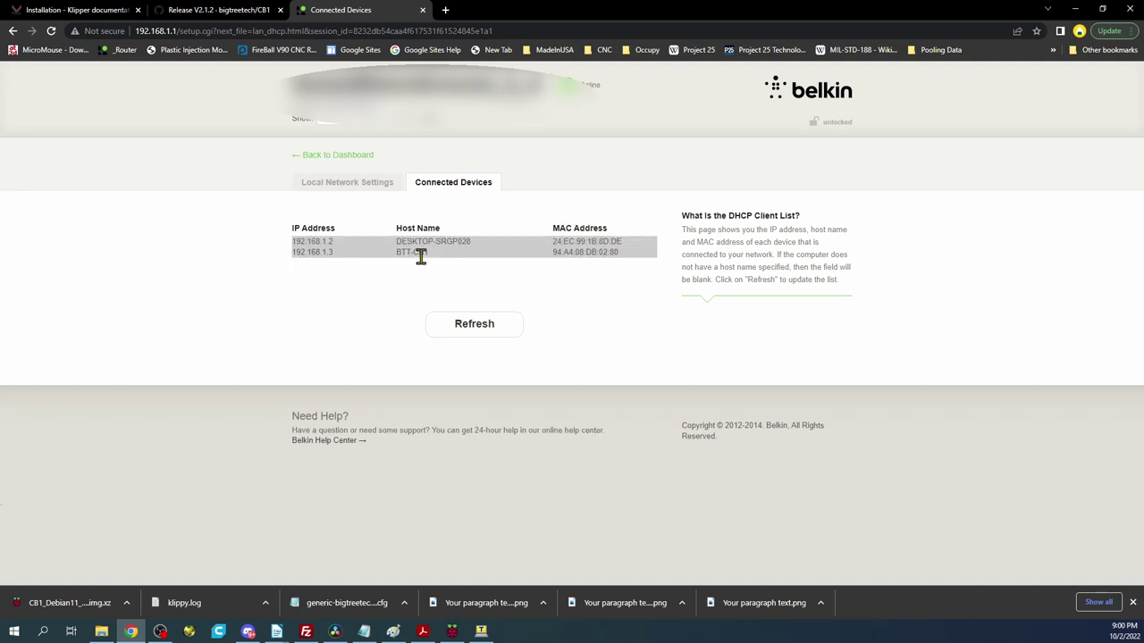
drag(432, 261, 292, 252)
right_click(314, 258)
click(340, 265)
Step: Load Mainsail at 192.168.1.3 in a new browser tab
click(445, 10)
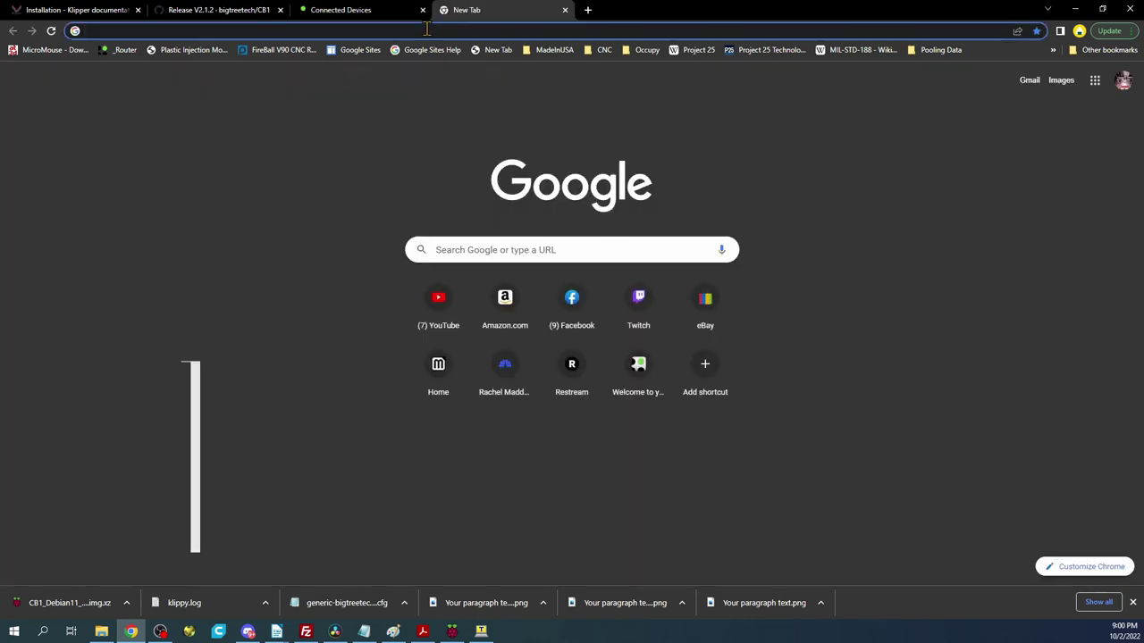
right_click(427, 30)
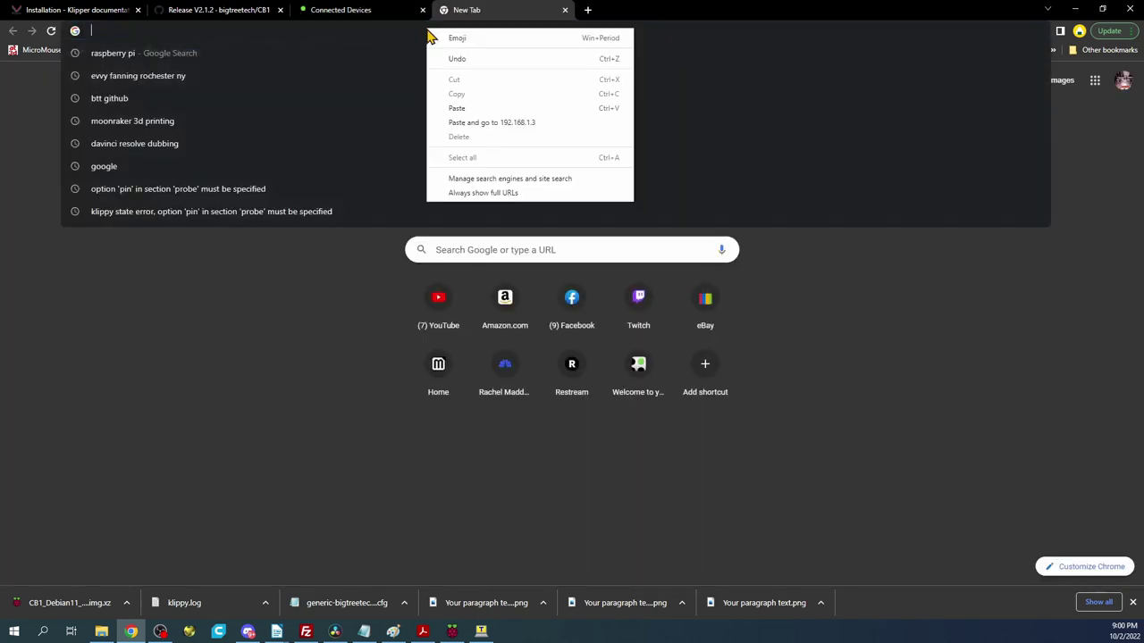
click(459, 112)
key(Return)
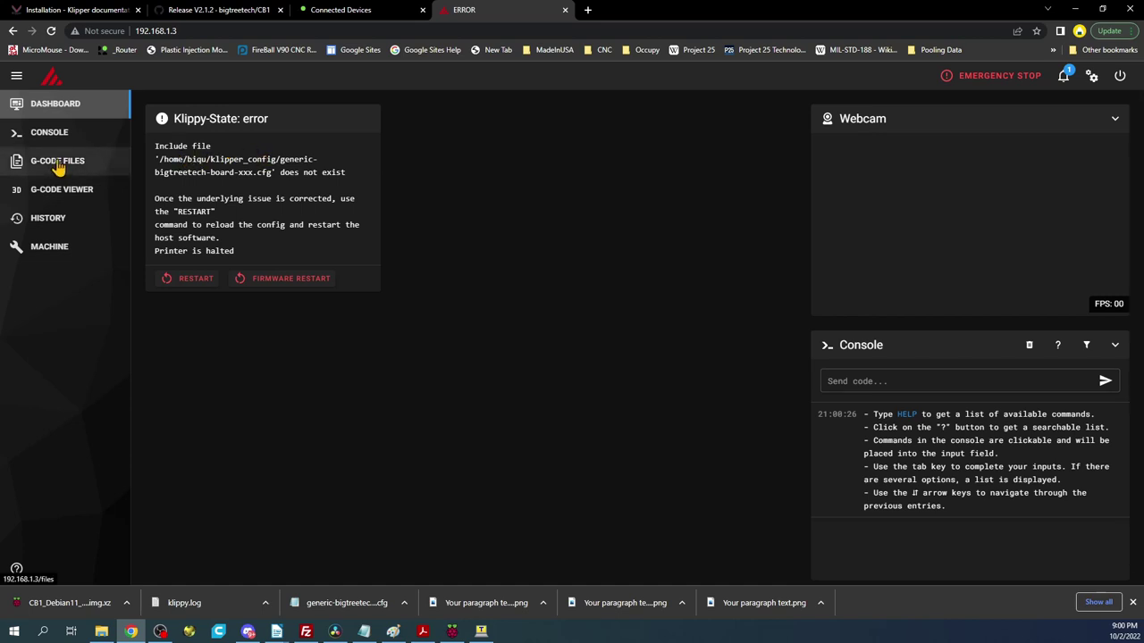
Step: Inspect the placeholder board include on line 4 of printer.cfg, then close it unchanged
click(52, 247)
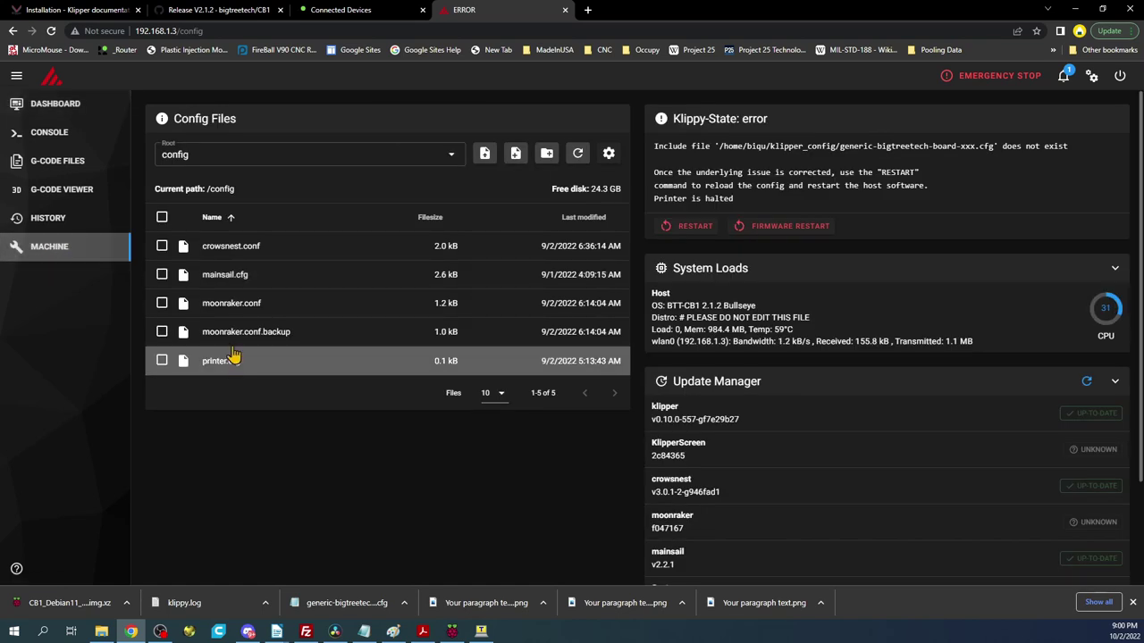
click(201, 360)
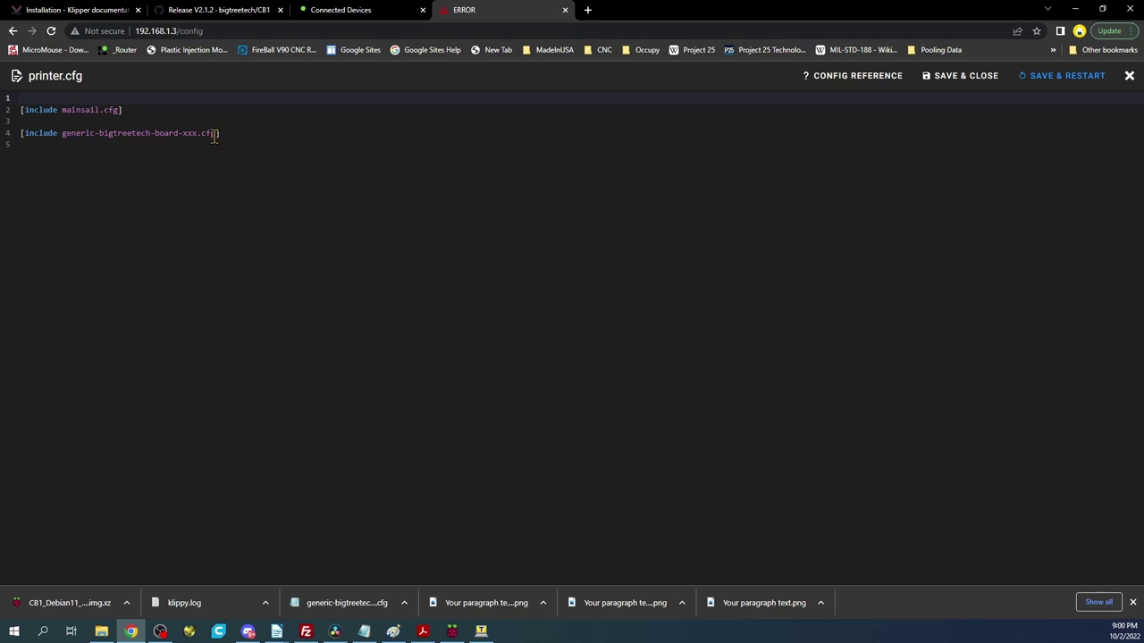
drag(215, 134, 63, 136)
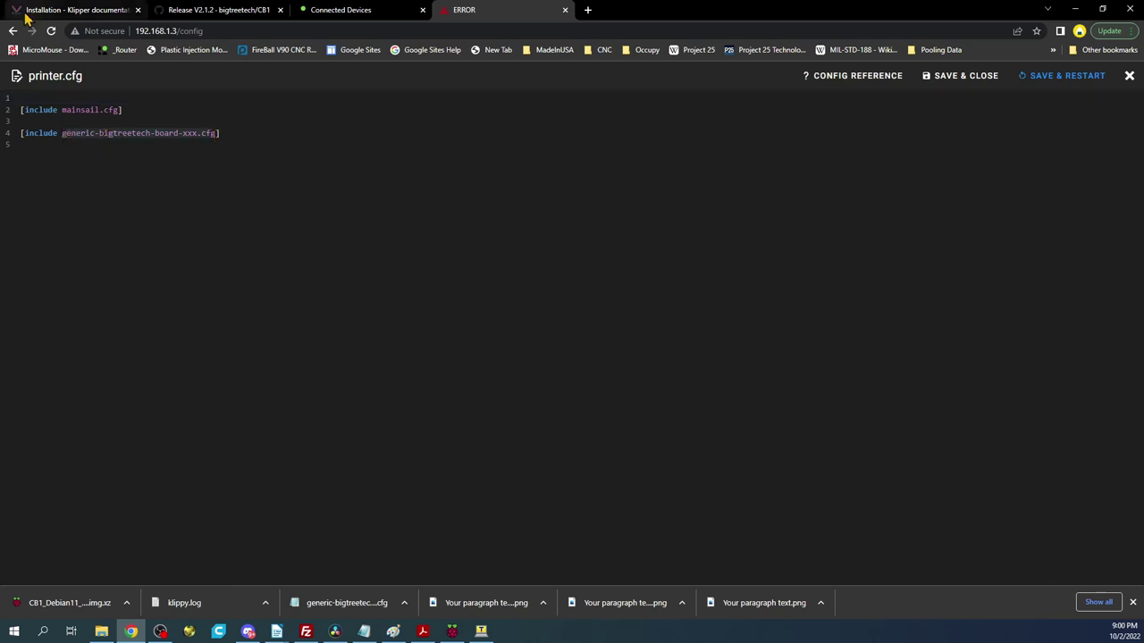
click(1129, 75)
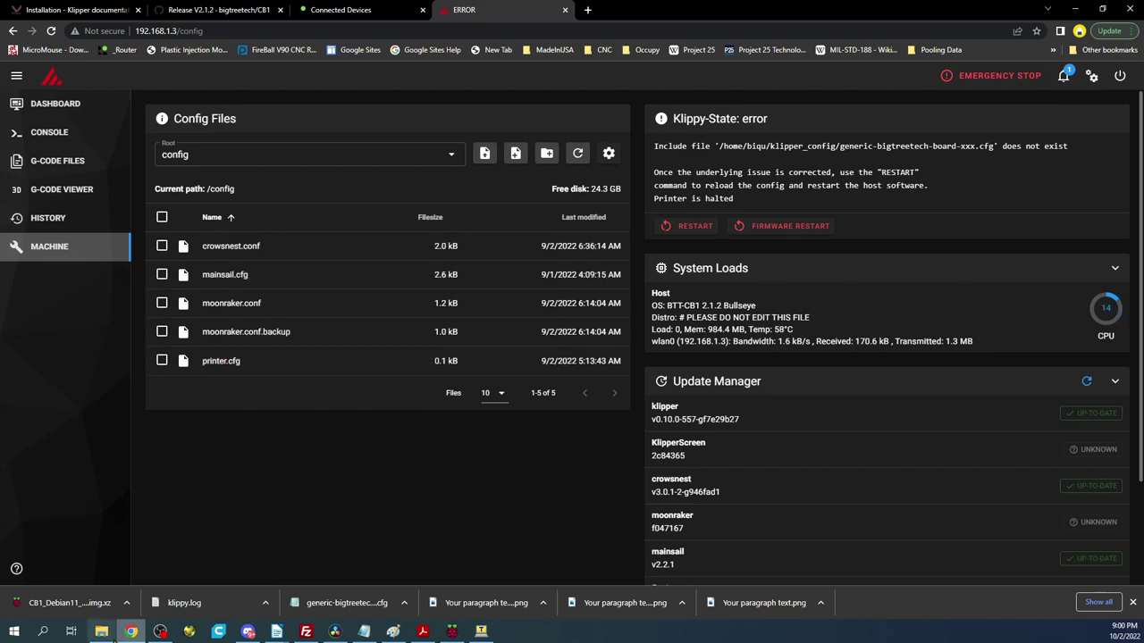
Step: Drag generic-bigtreetech-manta-m8p.cfg from the Klipper firmware folder into Mainsail's config files
click(101, 631)
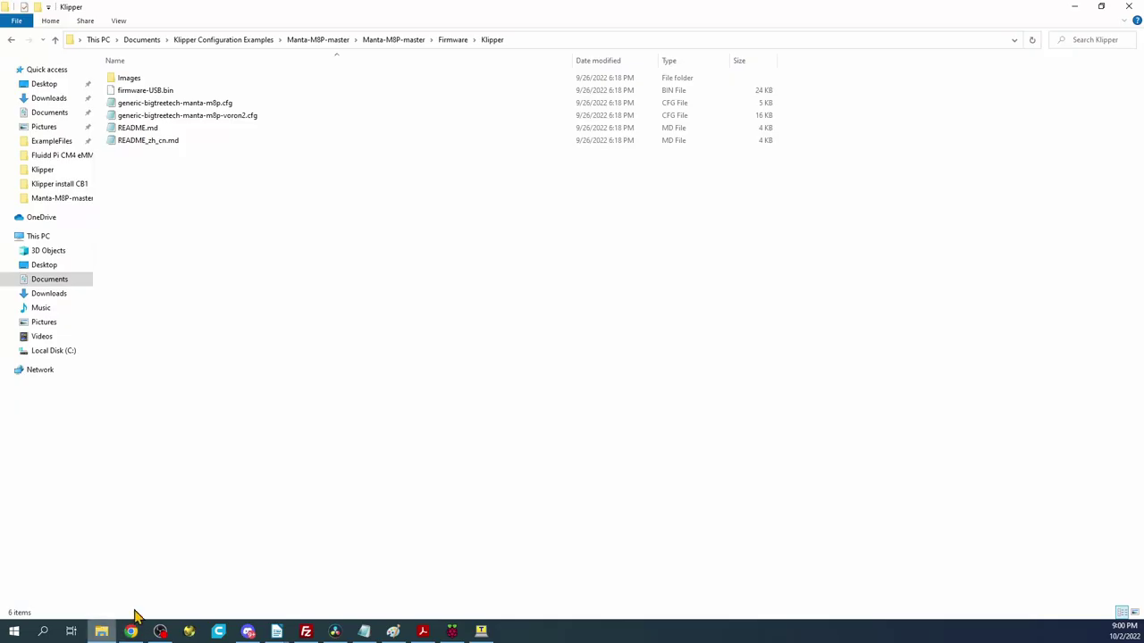
click(203, 104)
click(1100, 7)
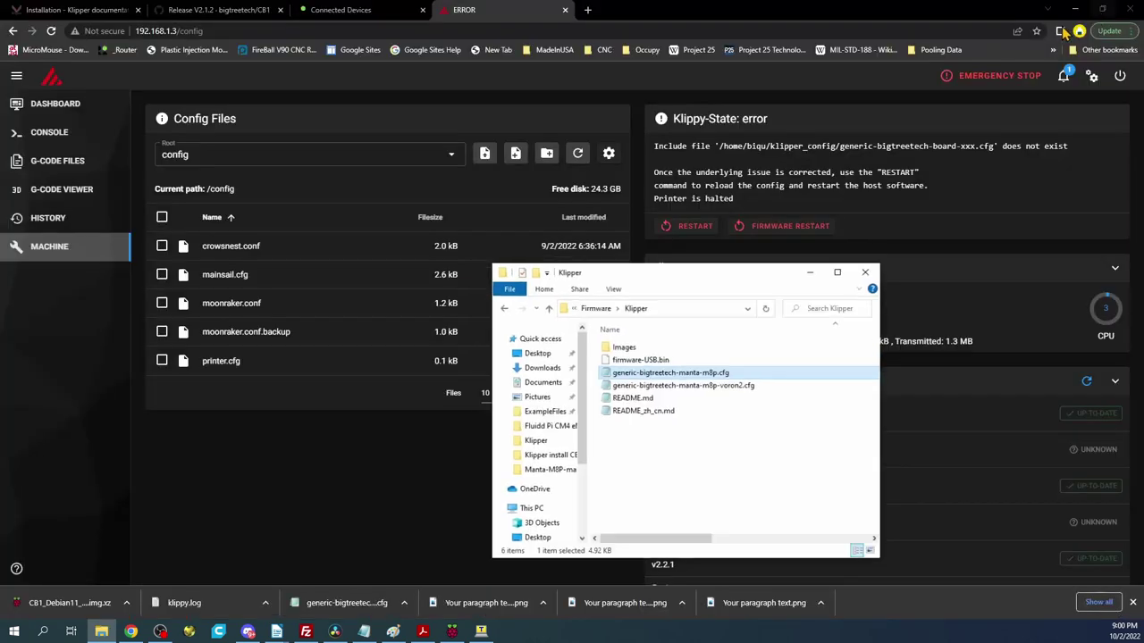
drag(679, 385, 260, 309)
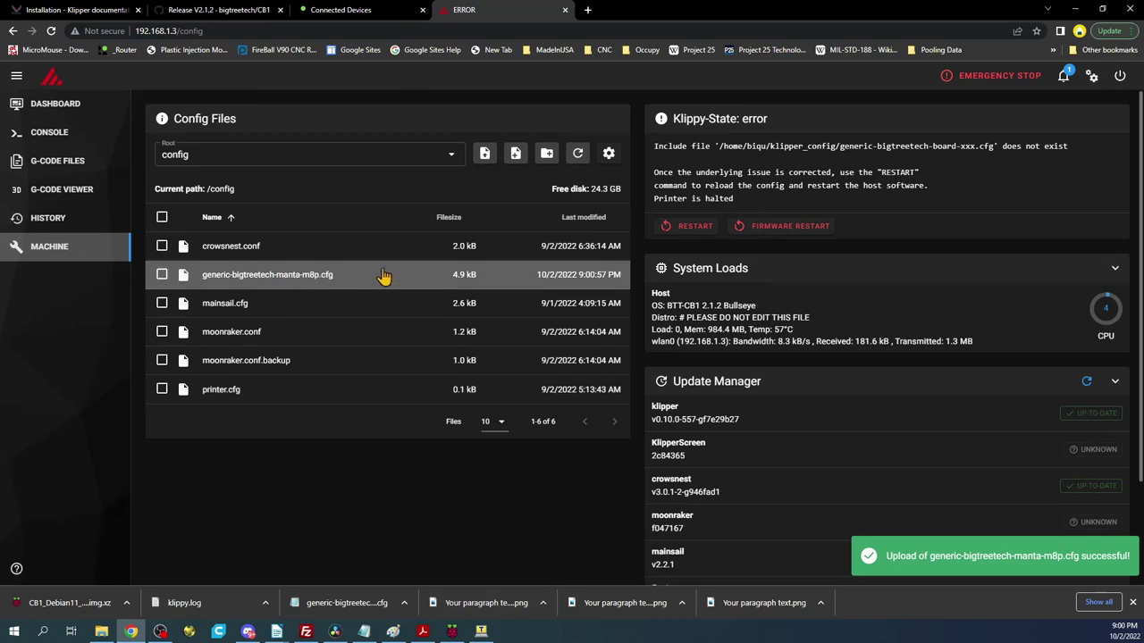
Step: Copy the uploaded file's full name from Mainsail's Rename box
right_click(309, 285)
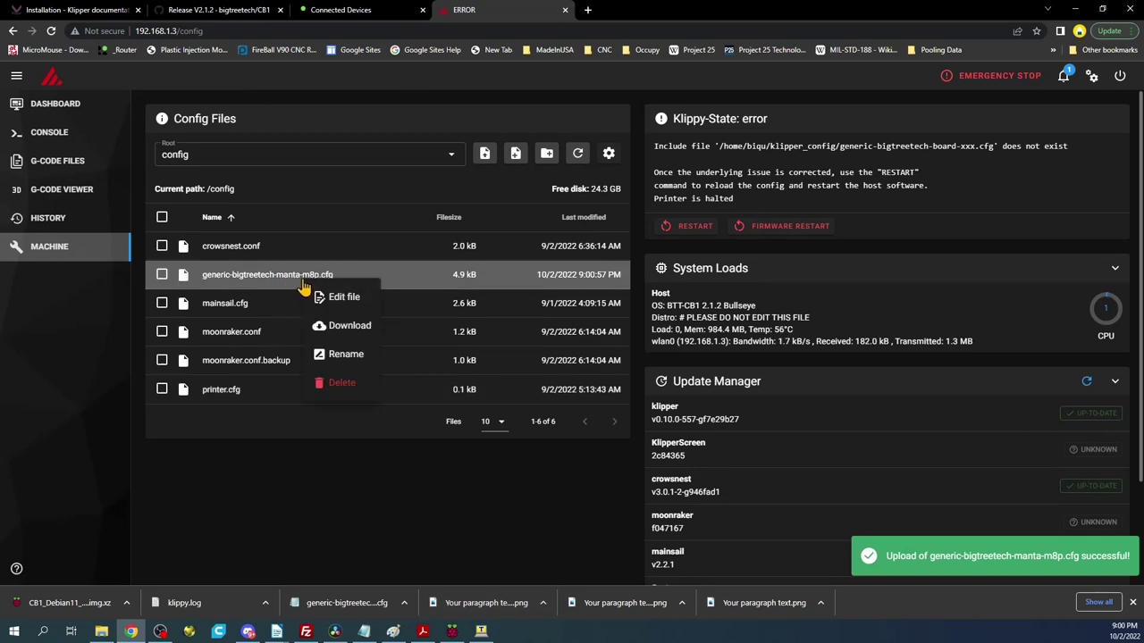
click(338, 355)
drag(676, 320, 445, 328)
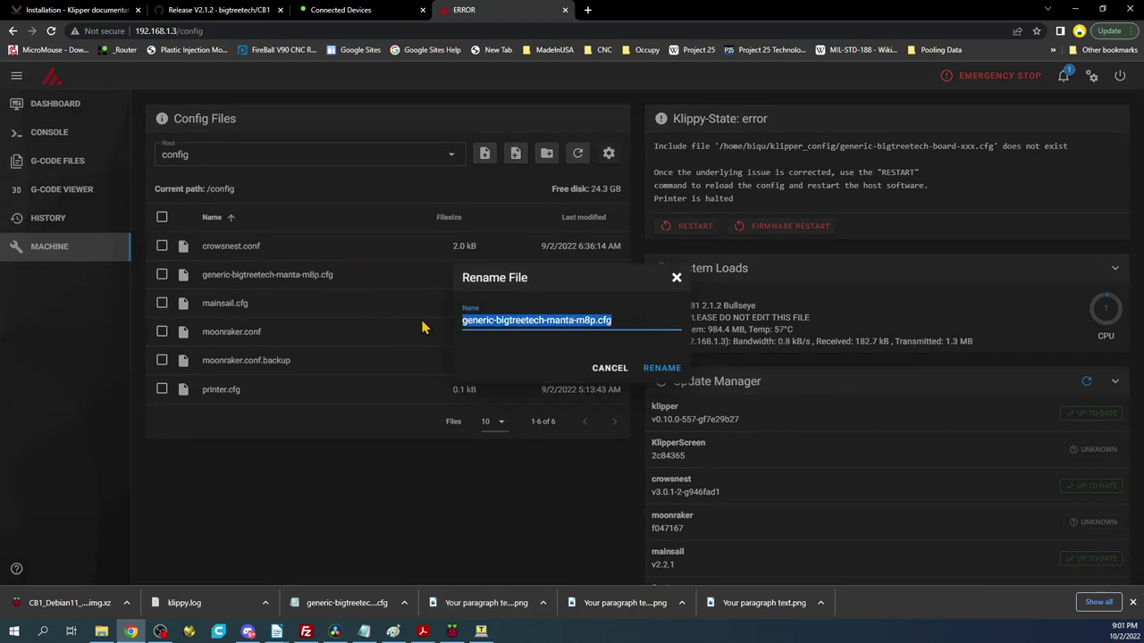
right_click(466, 322)
click(503, 370)
Step: Replace printer.cfg's line 4 placeholder with generic-bigtreetech-manta-m8p.cfg and Save & Restart
click(611, 370)
click(234, 393)
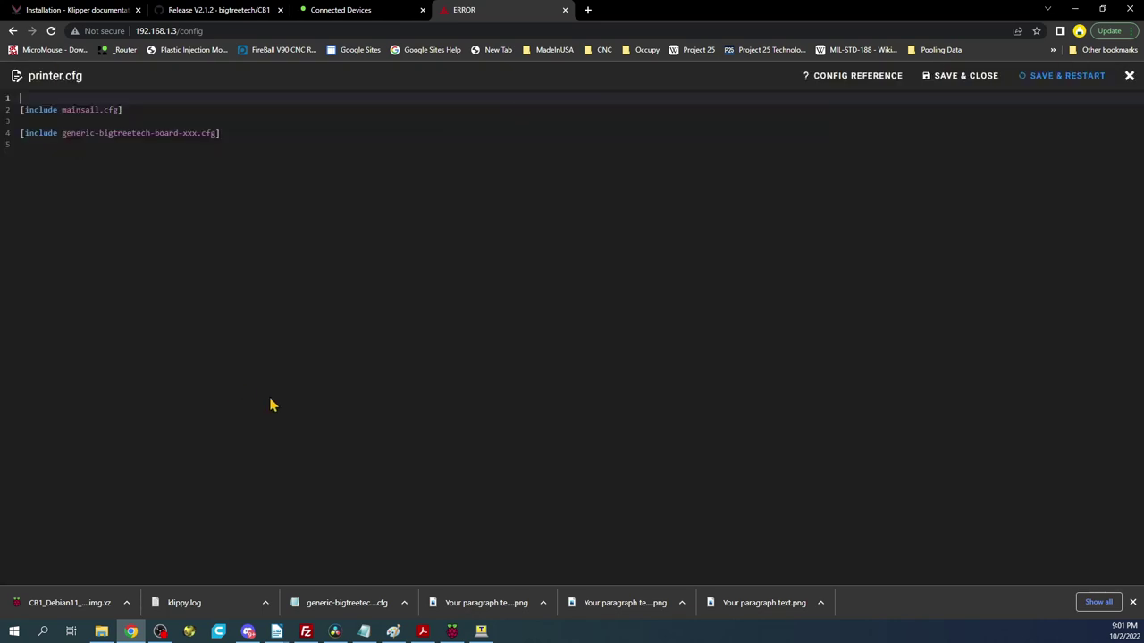
drag(218, 132, 67, 134)
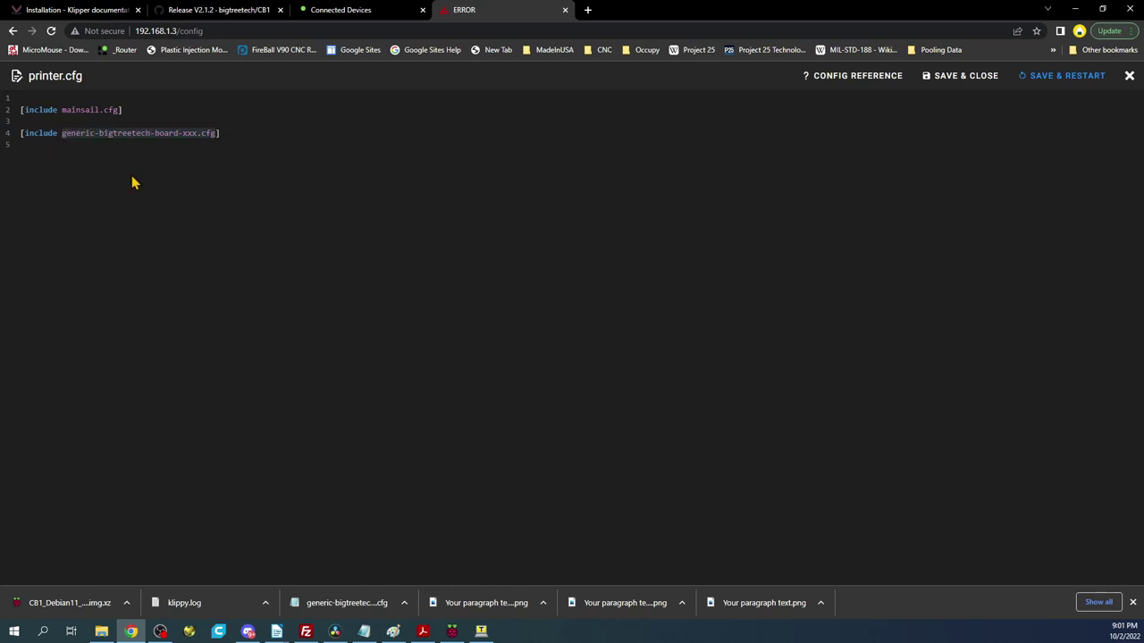
key(ctrl+v)
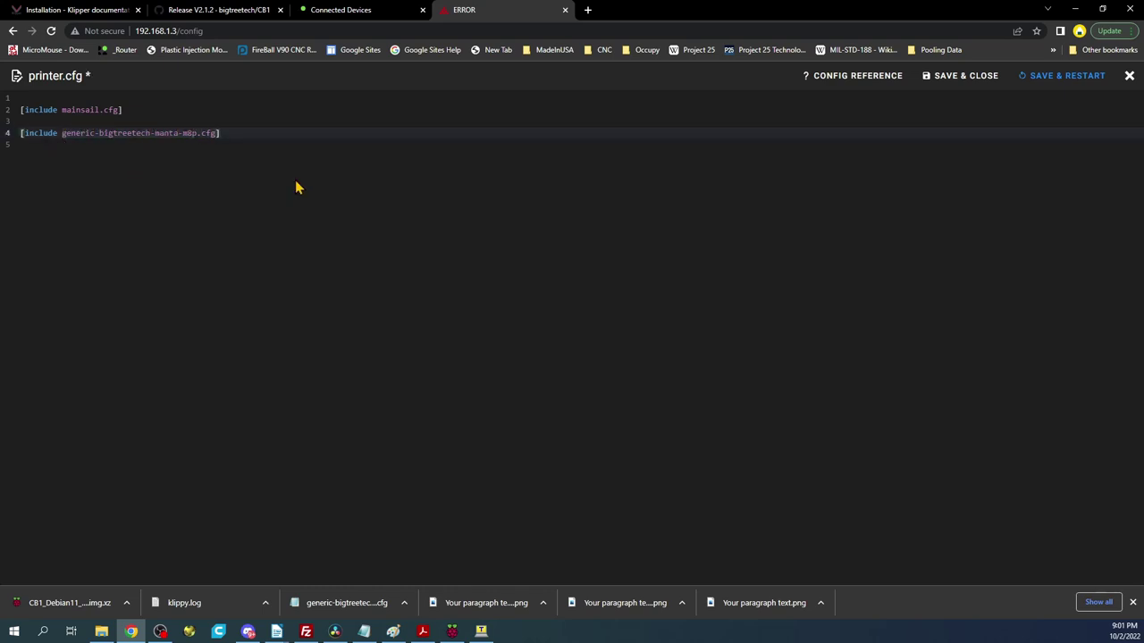
click(1033, 78)
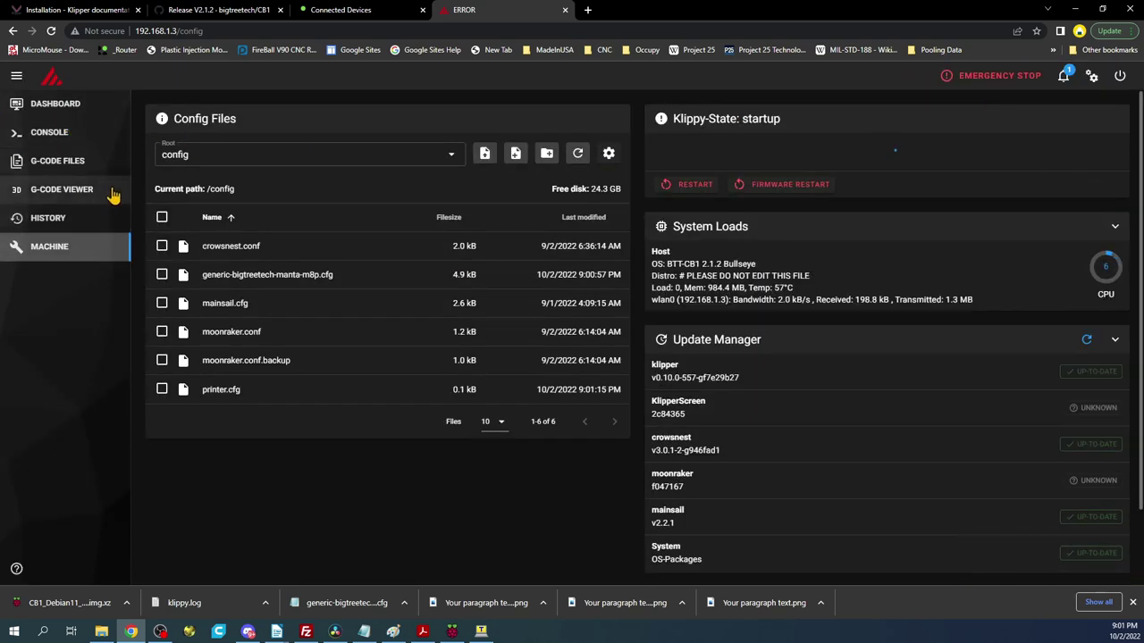
Step: Open generic-bigtreetech-manta-m8p.cfg, scroll to [mcu] and select its serial lines 137–138
click(284, 292)
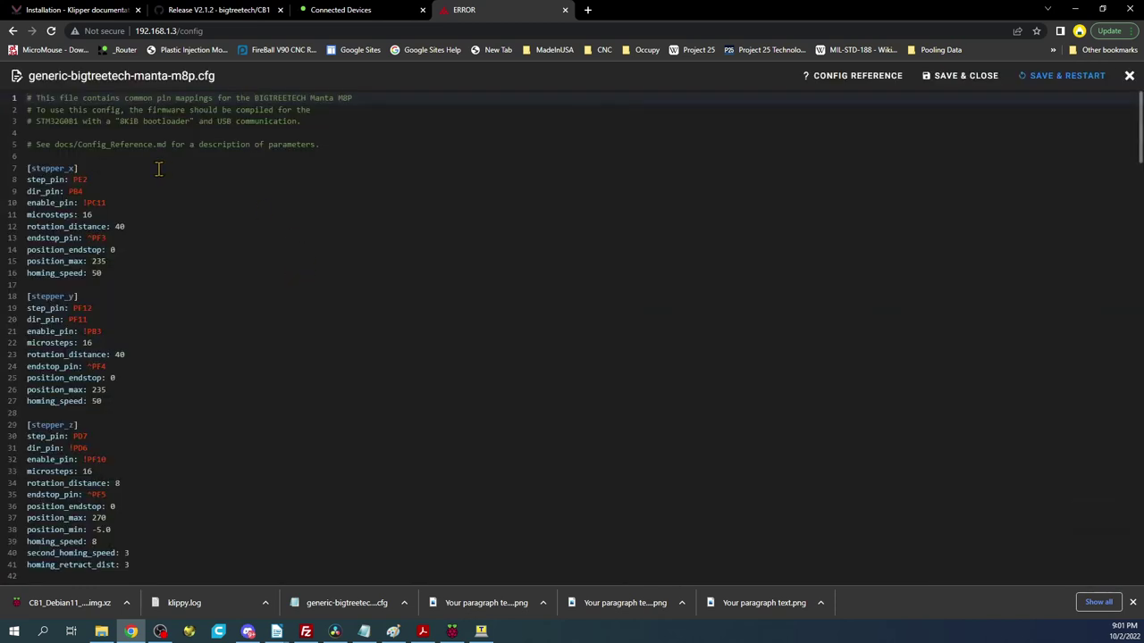
scroll(205, 355, down, 7)
scroll(205, 356, down, 8)
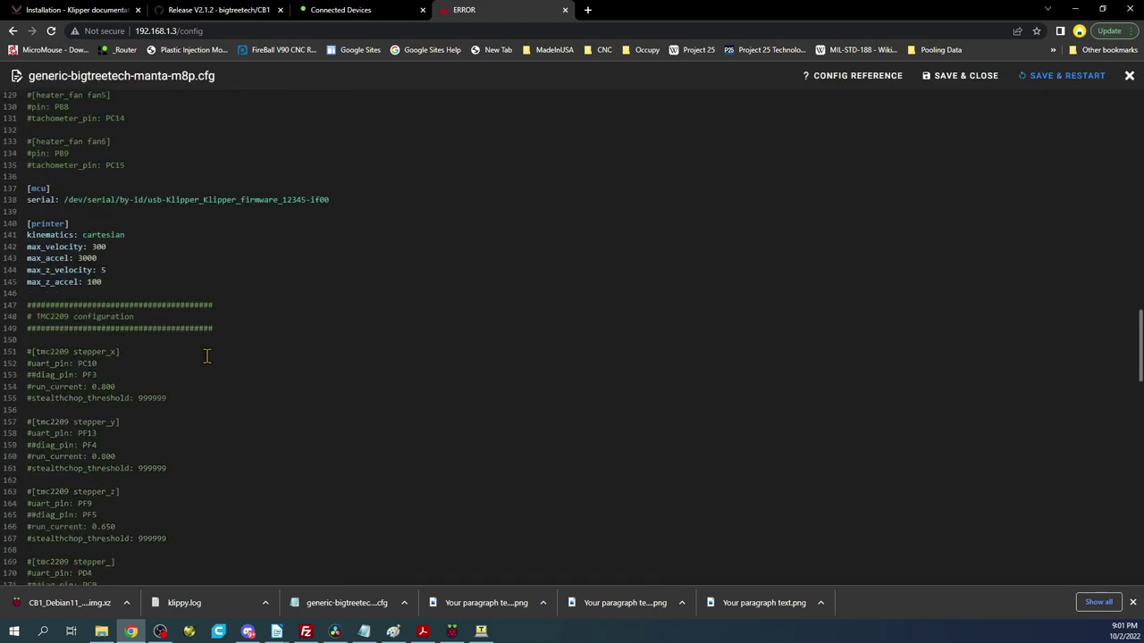
drag(358, 326, 26, 315)
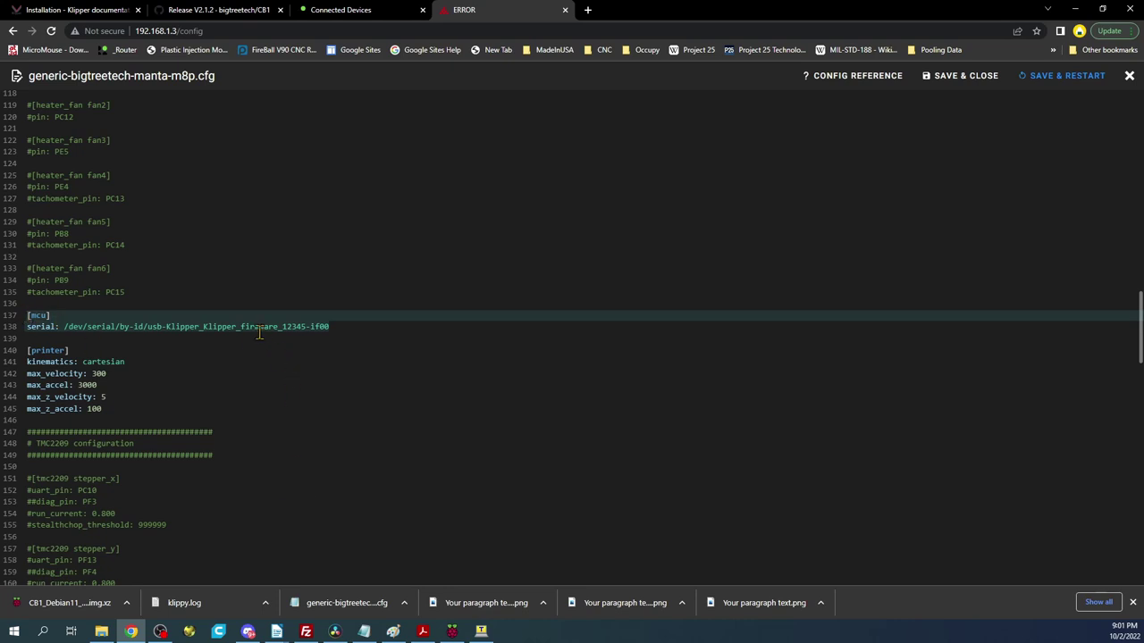
Step: Open Tera Term's new connection dialog, briefly checking back on the Mainsail config editor
click(480, 632)
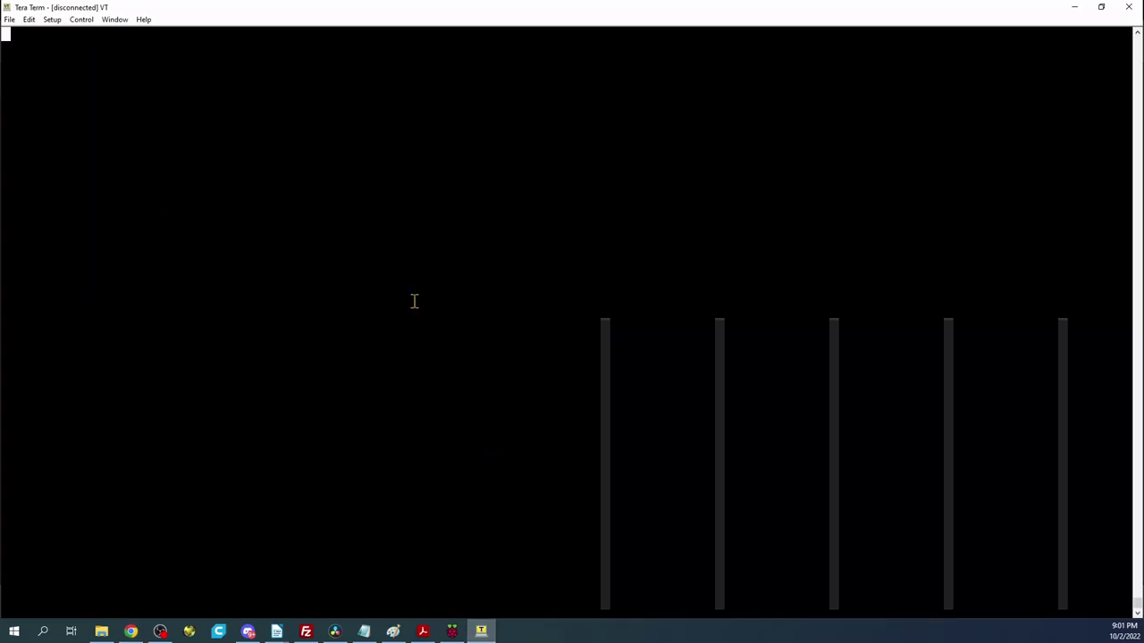
click(8, 22)
click(27, 31)
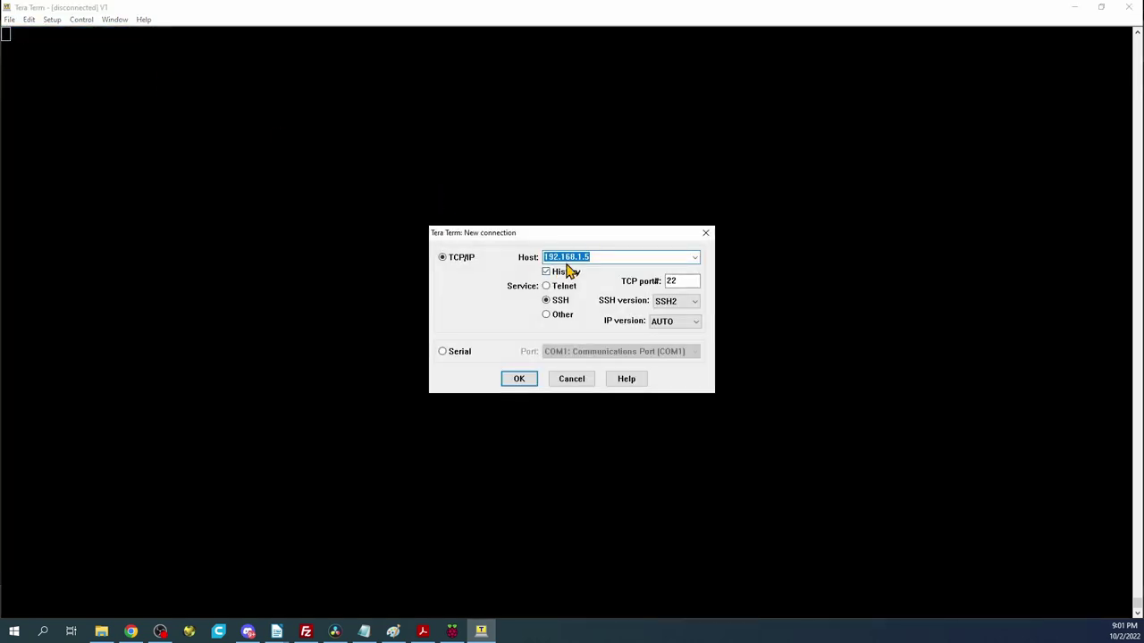
click(591, 257)
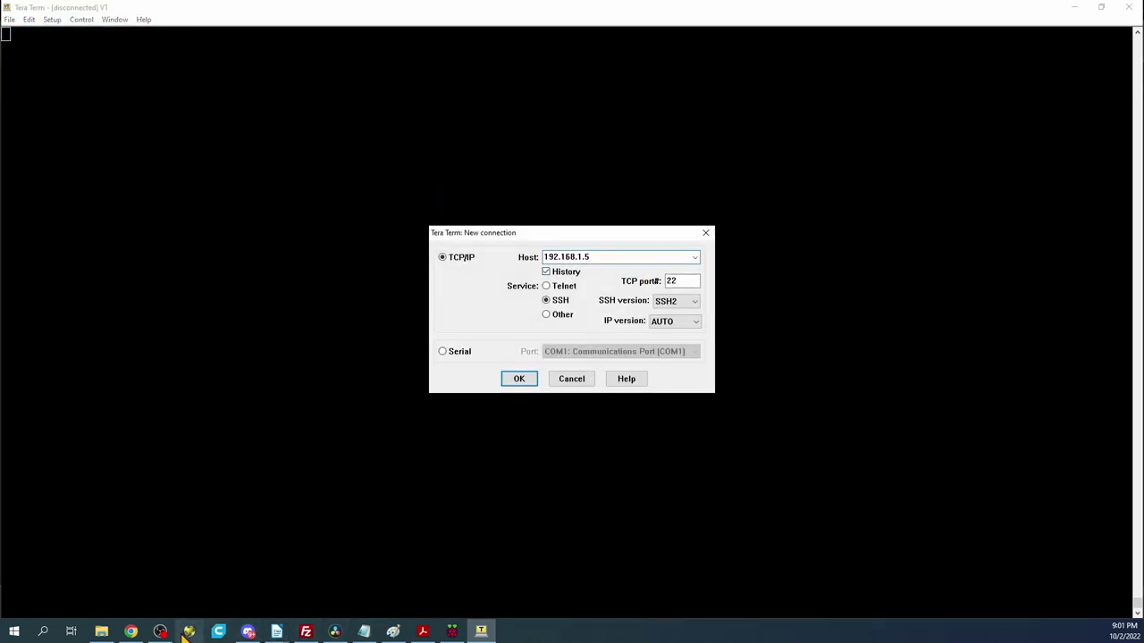
mouse_move(136, 634)
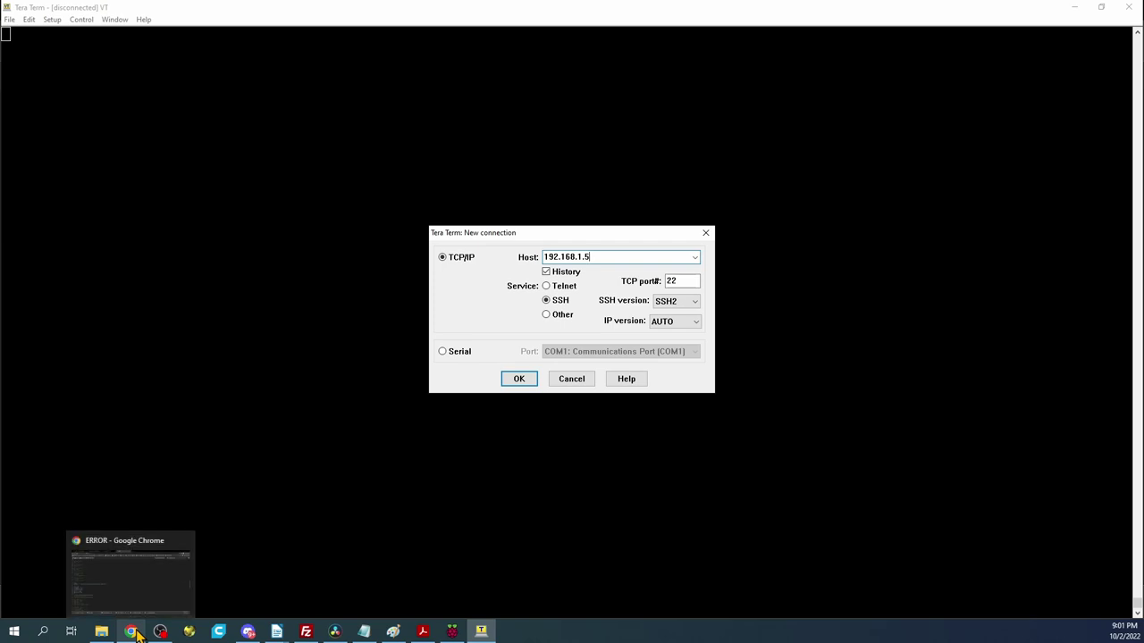
click(148, 586)
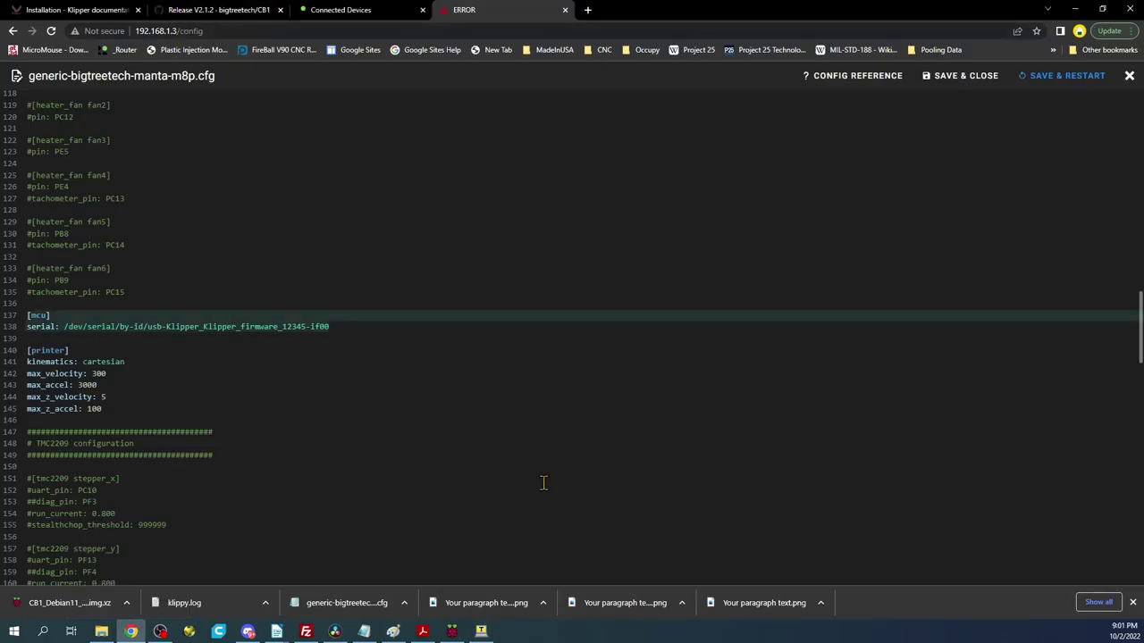
Step: Connect over SSH to host 192.168.1.3 on port 22
click(482, 633)
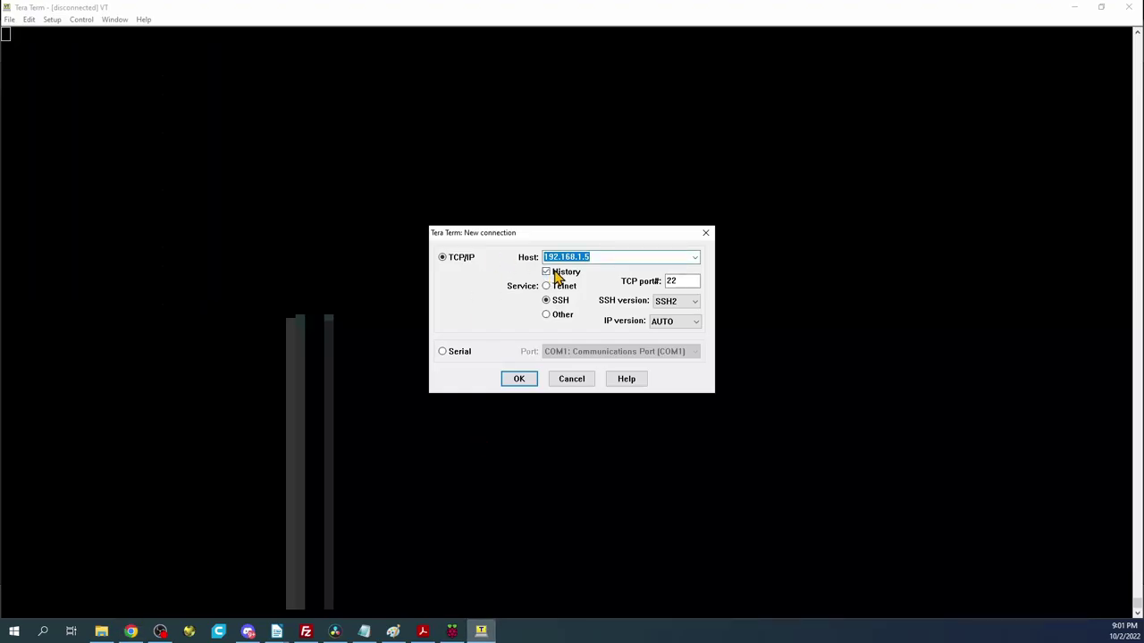
click(628, 258)
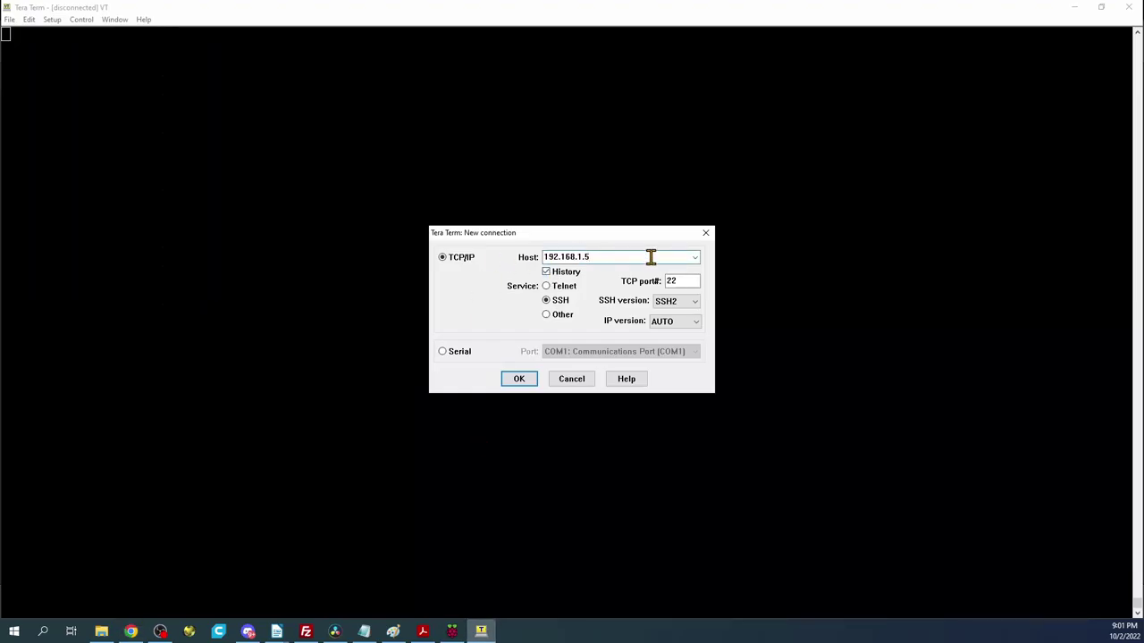
text(3)
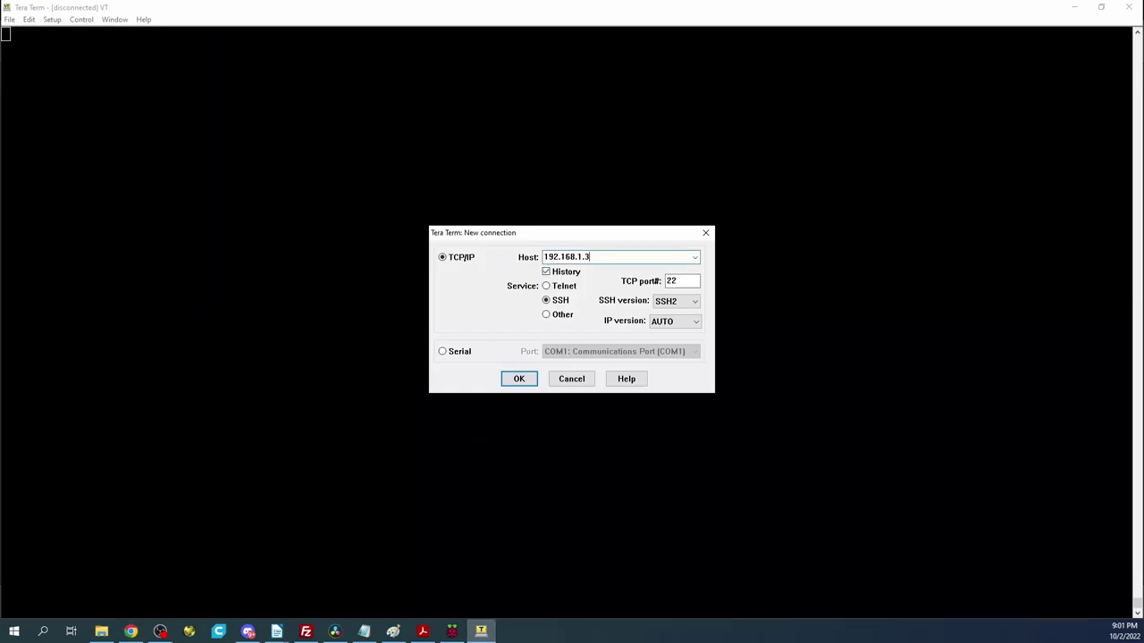
double_click(674, 282)
click(558, 307)
click(523, 379)
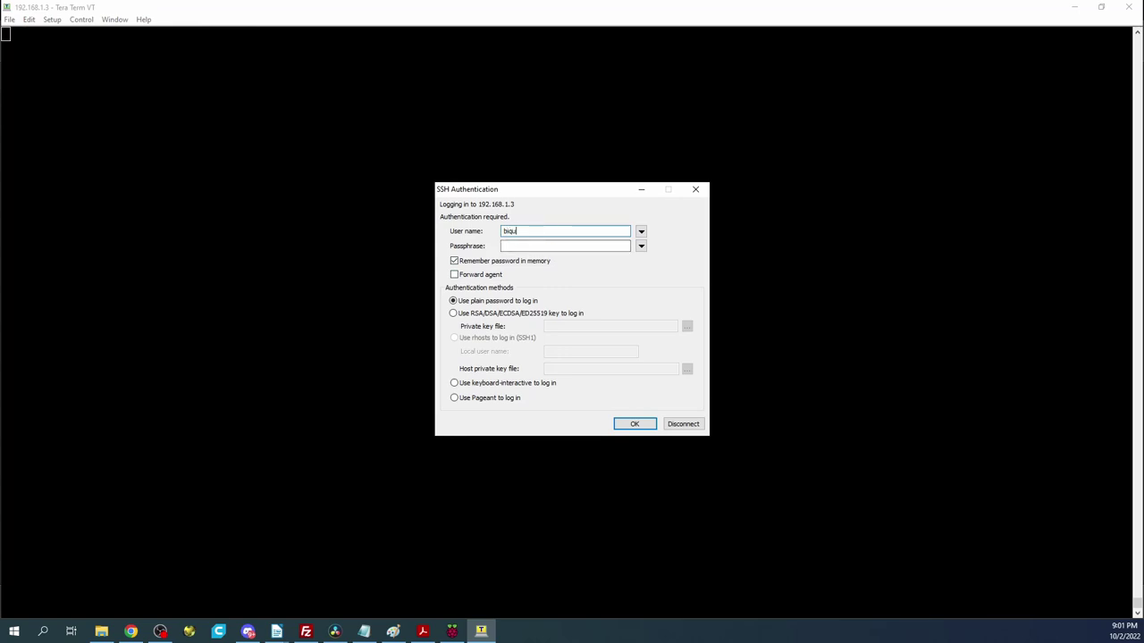
Step: Log in to the BTT-CB1 shell with the account password, then go back to the browser
click(564, 246)
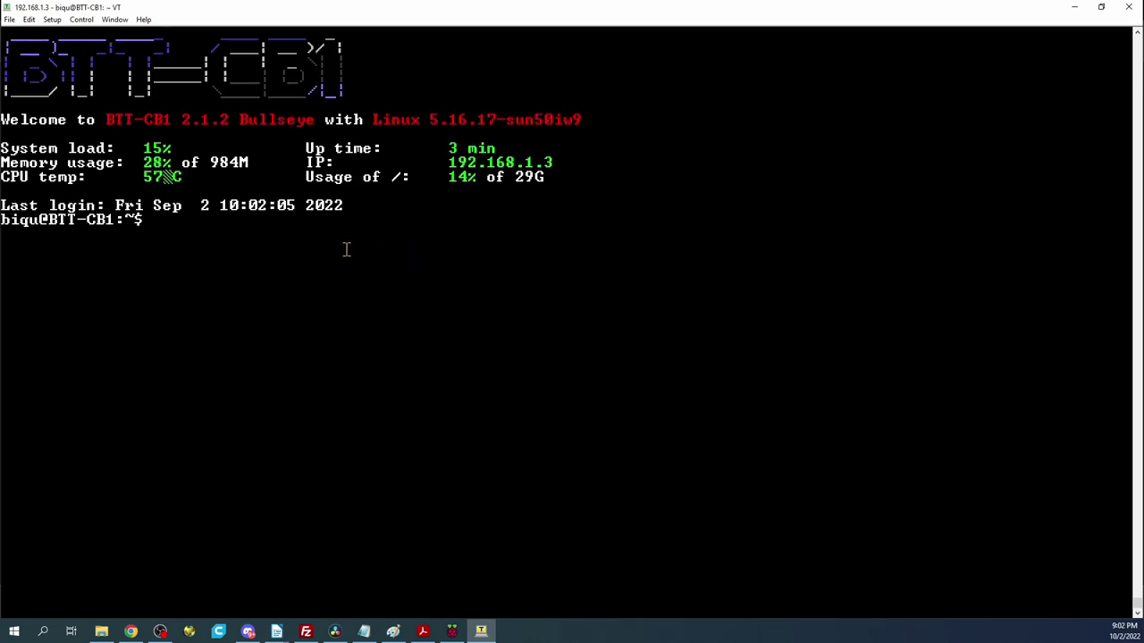
drag(344, 236, 355, 220)
click(353, 222)
text(su passwd)
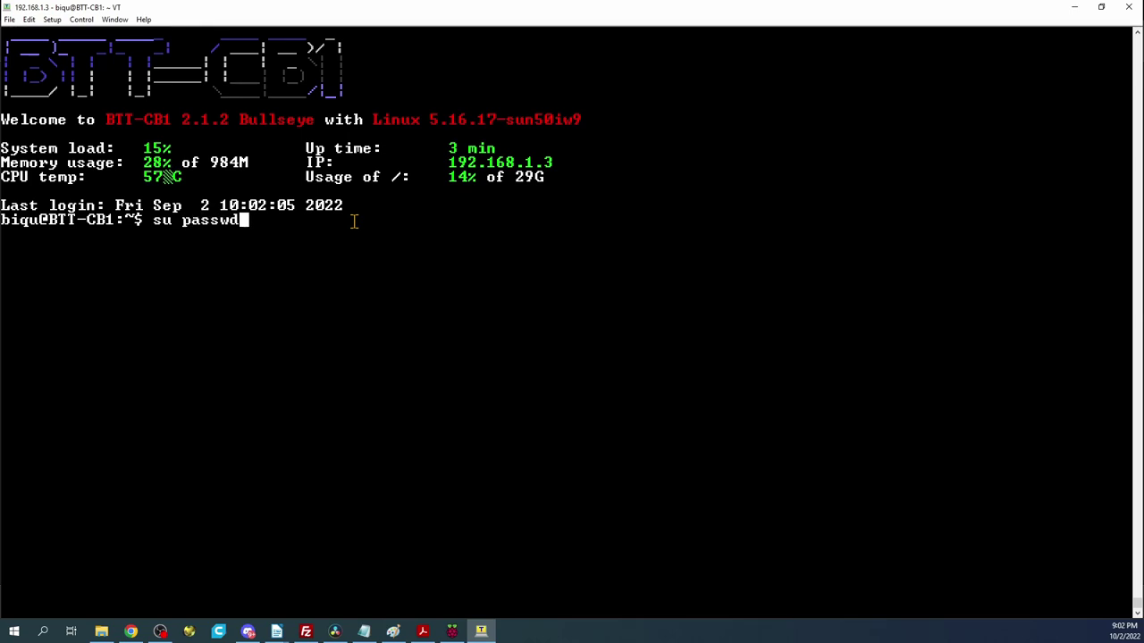
text(\)
key(BackSpace)
key(BackSpace)
key(BackSpace)
key(BackSpace)
key(BackSpace)
key(BackSpace)
key(BackSpace)
key(BackSpace)
key(BackSpace)
key(BackSpace)
key(BackSpace)
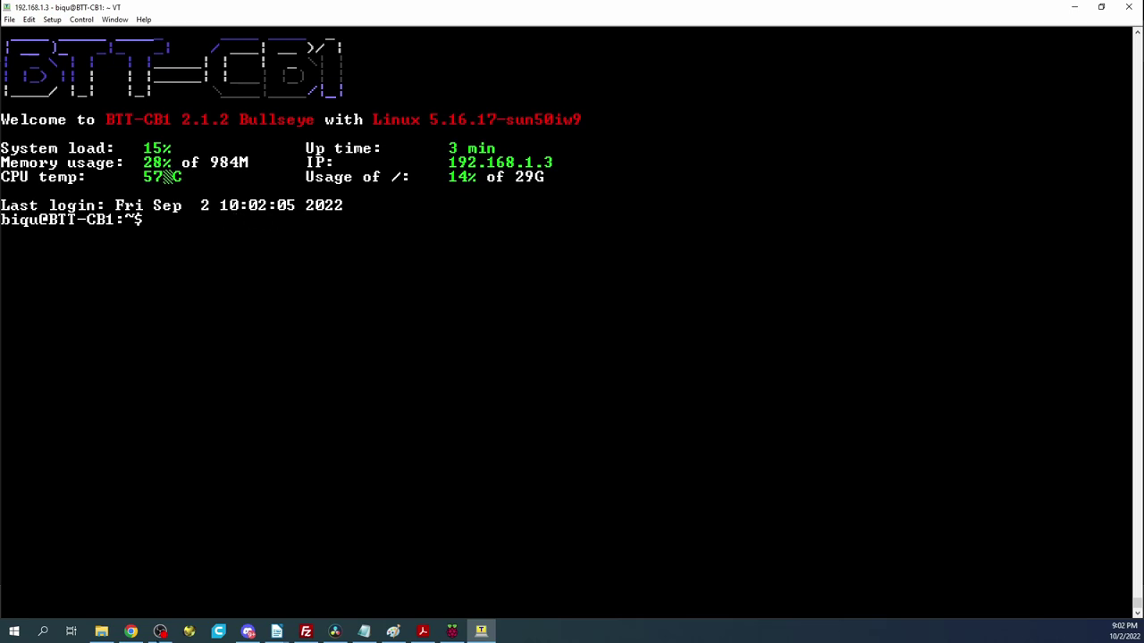
click(130, 631)
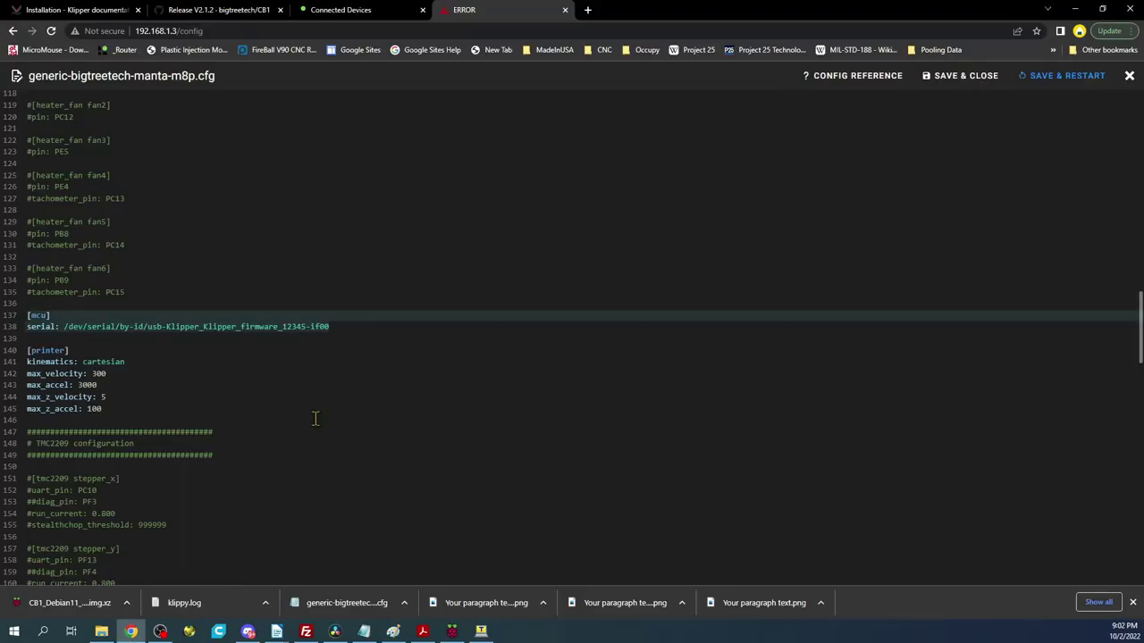
Step: Copy 'ls /dev/serial/by-id/*' from the serial section of the Klipper Installation docs
click(43, 11)
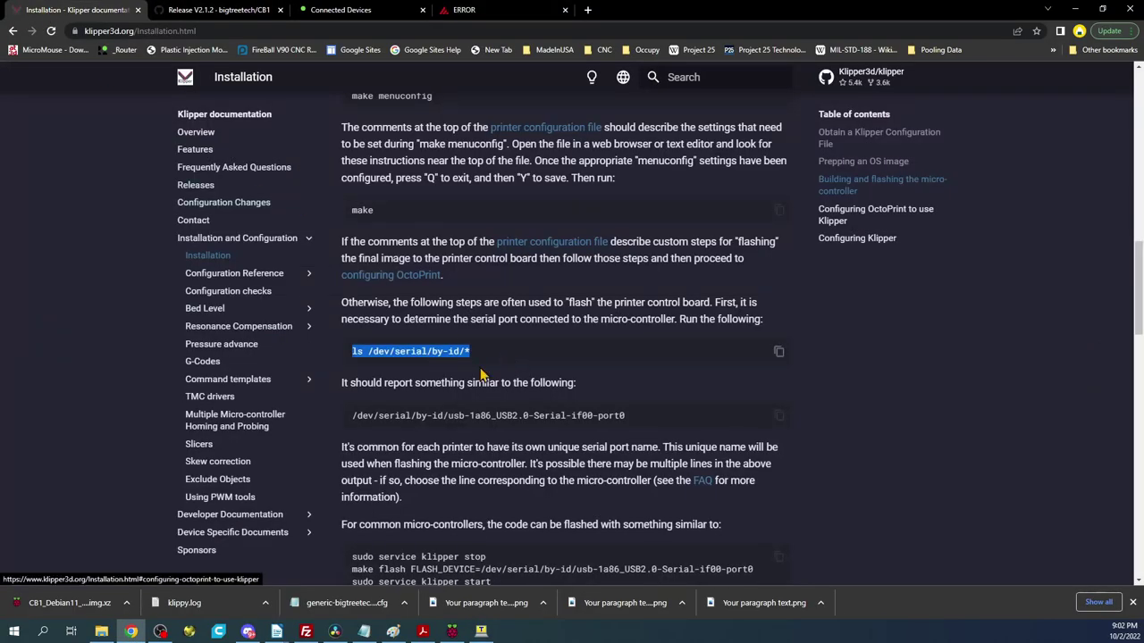
scroll(381, 159, up, 12)
scroll(380, 143, down, 15)
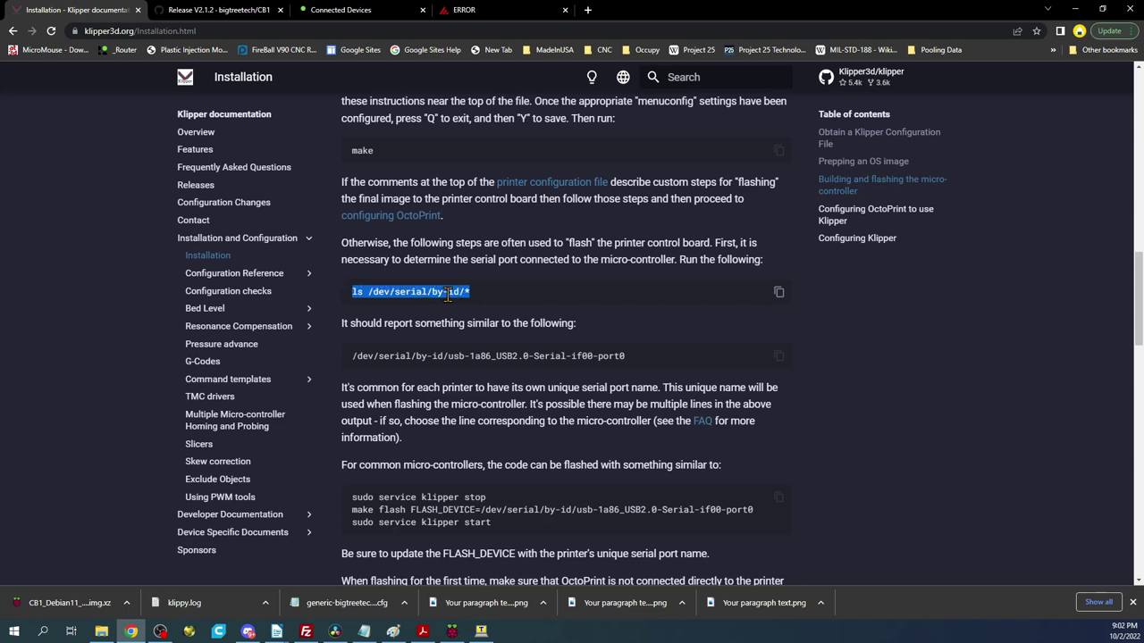
click(475, 301)
drag(474, 301, 362, 289)
key(ctrl+c)
right_click(362, 290)
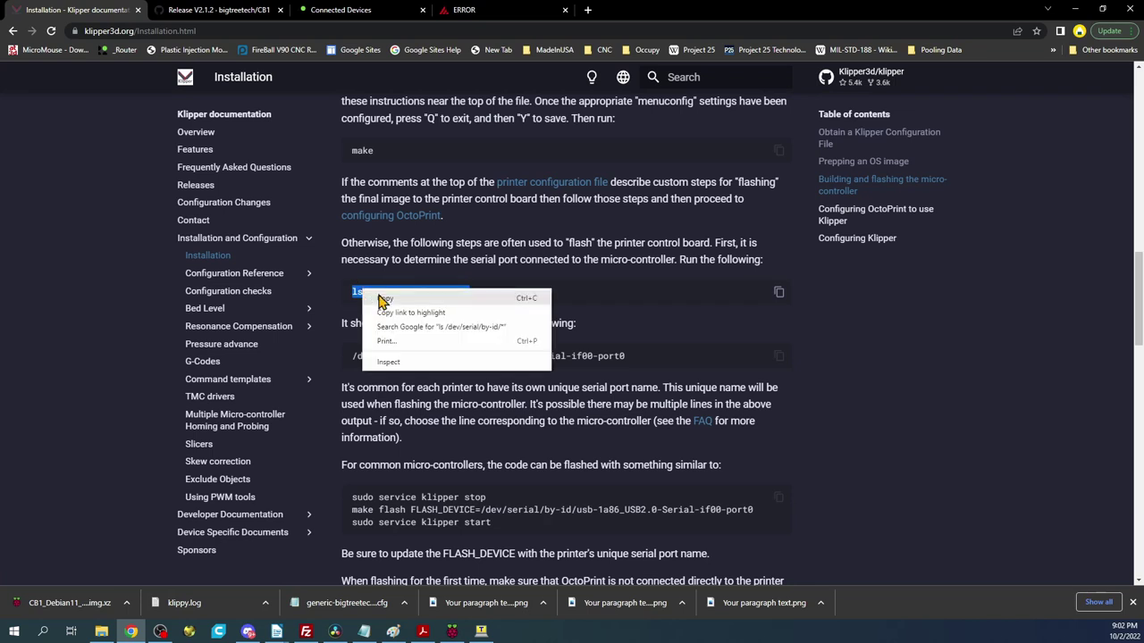
click(382, 305)
Step: Run ls /dev/serial/by-id/* on the host and copy the printed usb-Klipper_stm32g0b1xx path
click(479, 632)
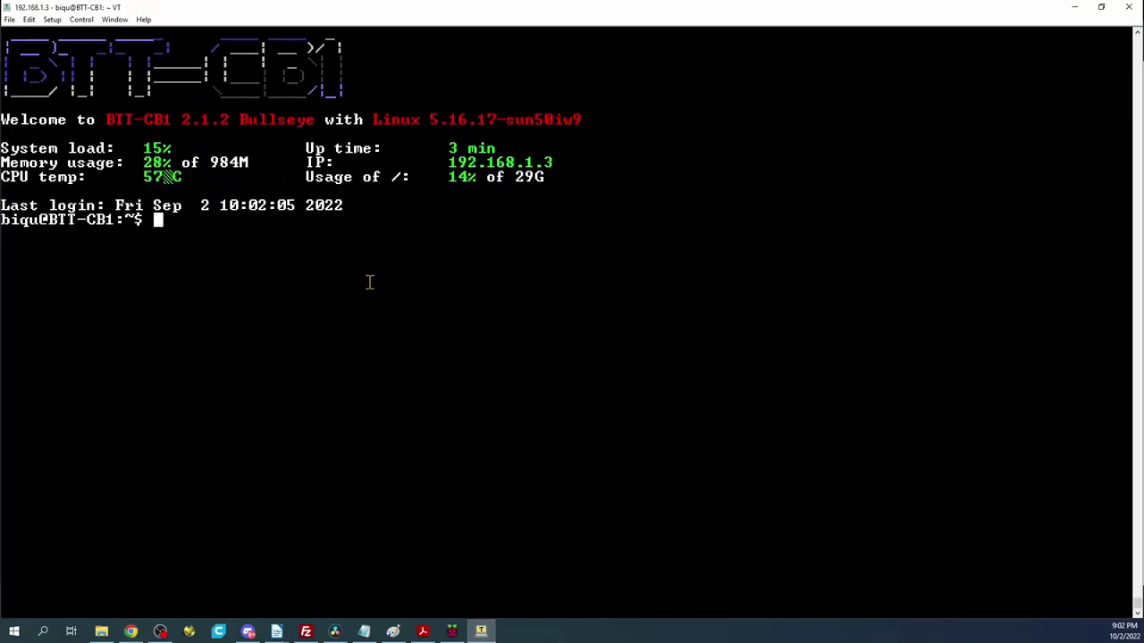
right_click(268, 242)
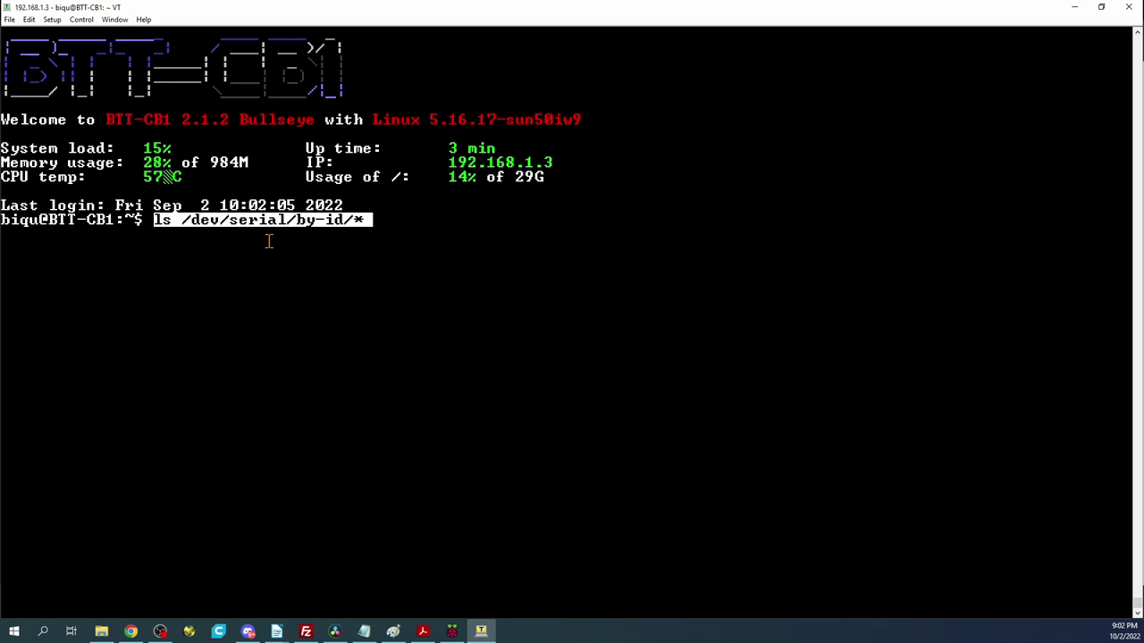
key(Return)
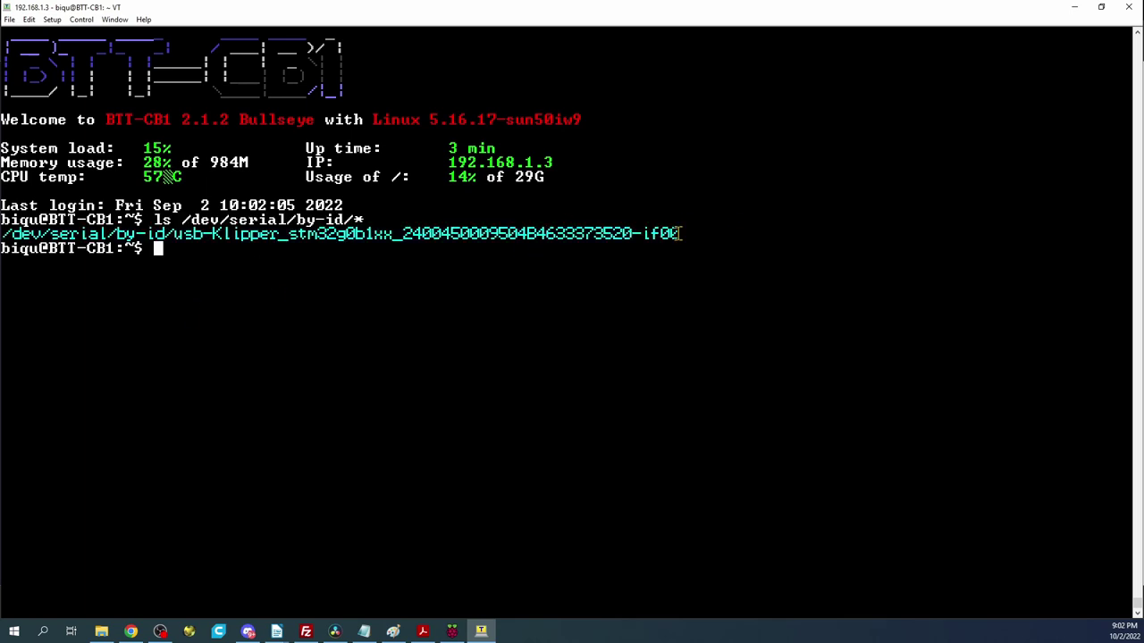
drag(684, 235, 2, 234)
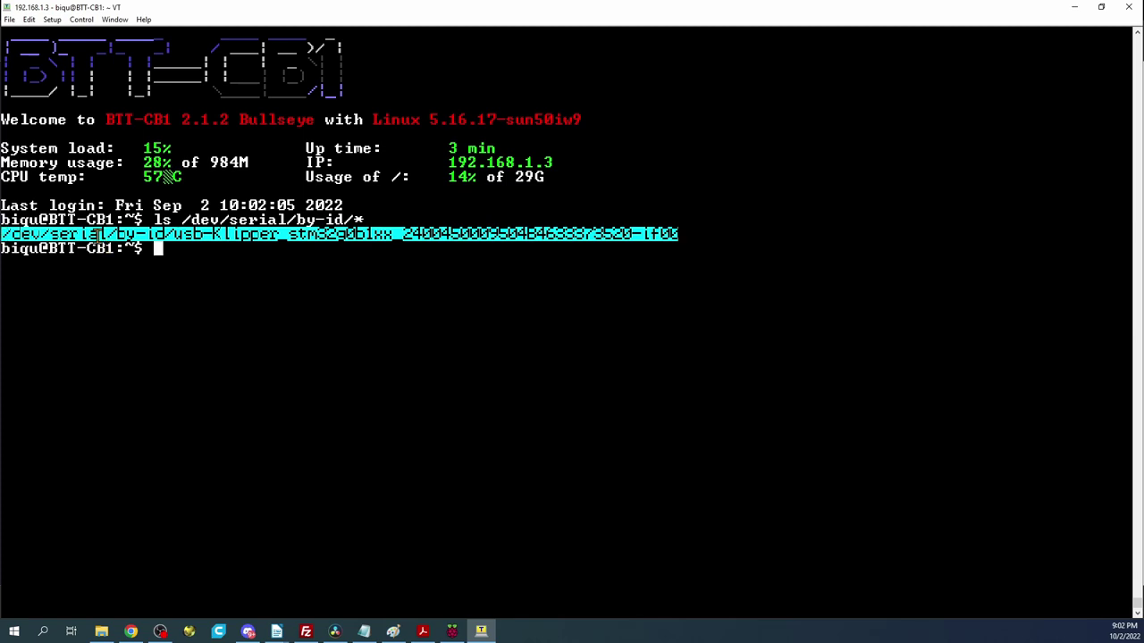
right_click(96, 234)
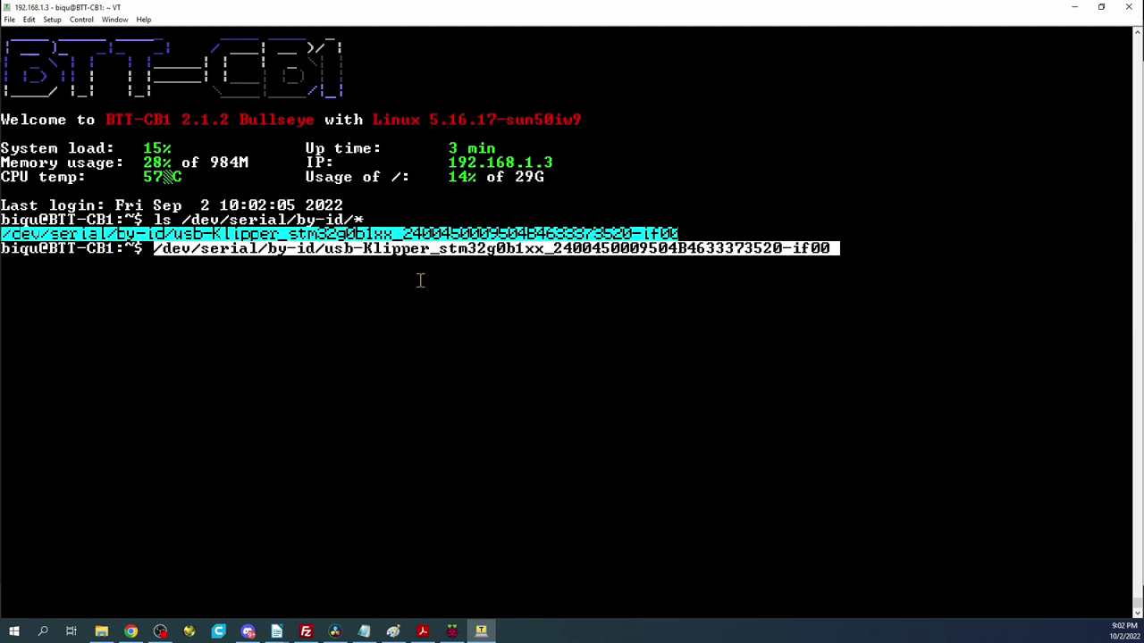
click(1071, 8)
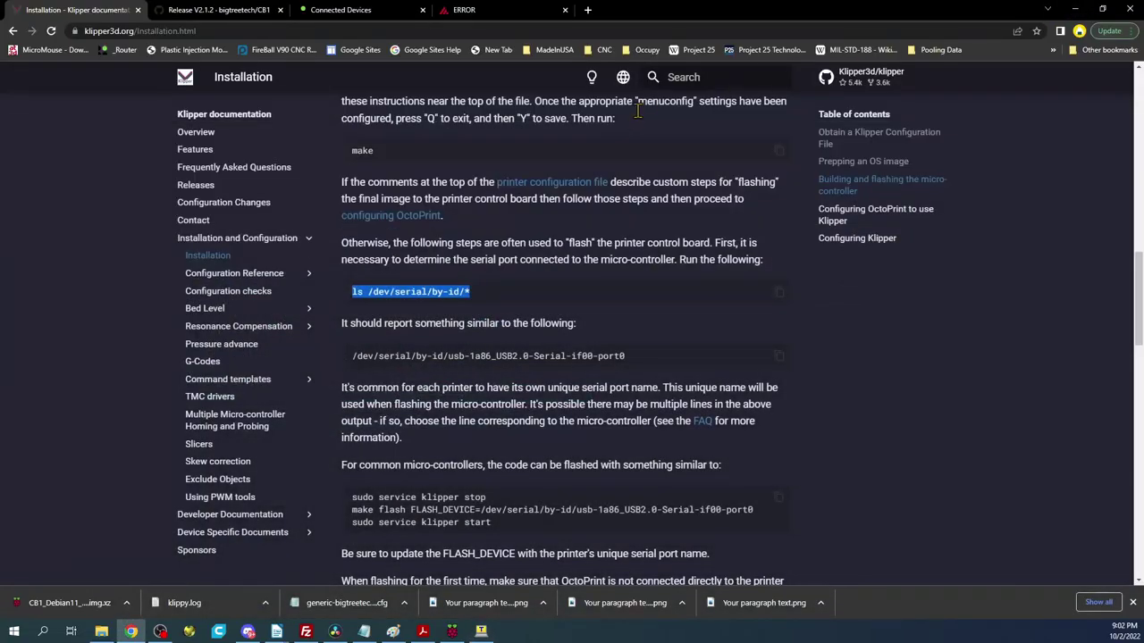
Step: Write 'serial:' with the pasted stm32g0b1xx path under [mcu] and delete the placeholder serial line
click(455, 11)
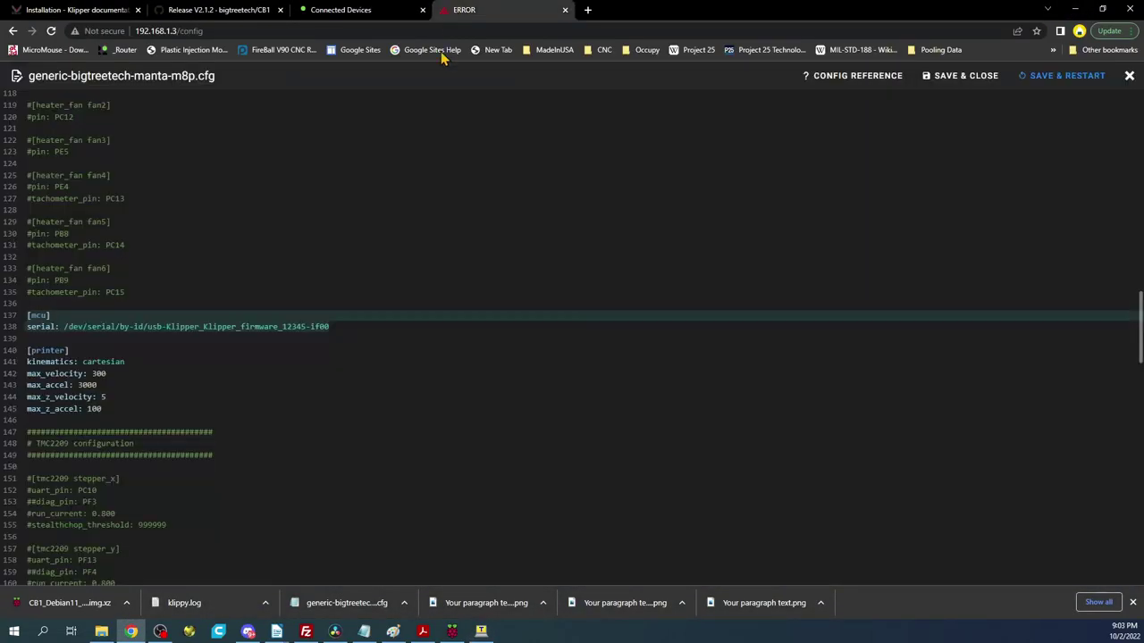
click(101, 338)
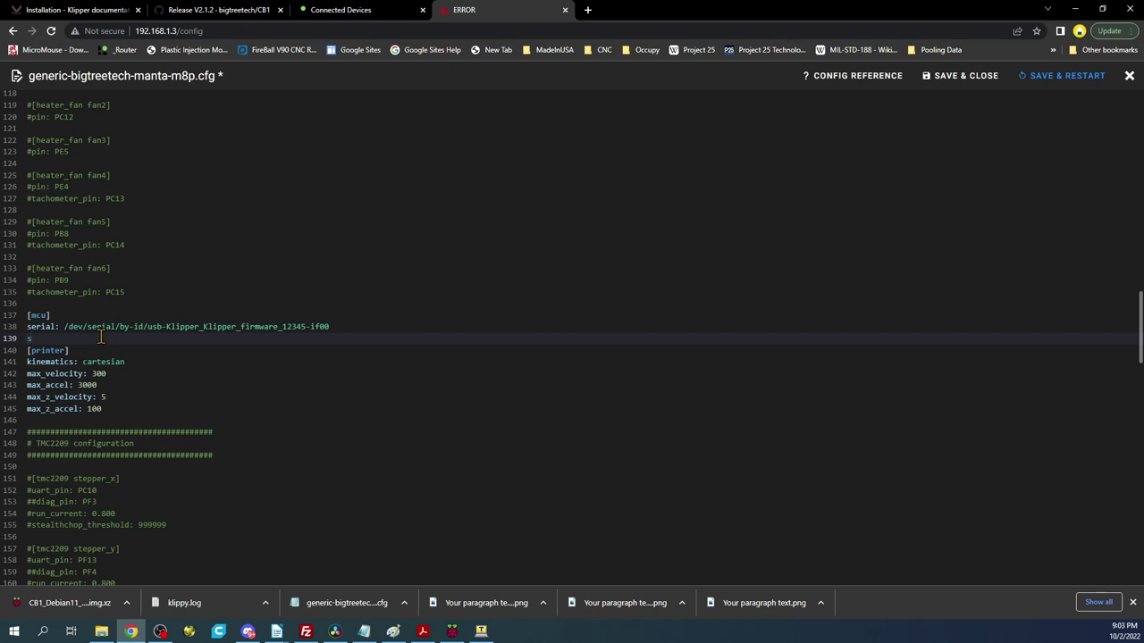
text(serial:)
key(ctrl+v)
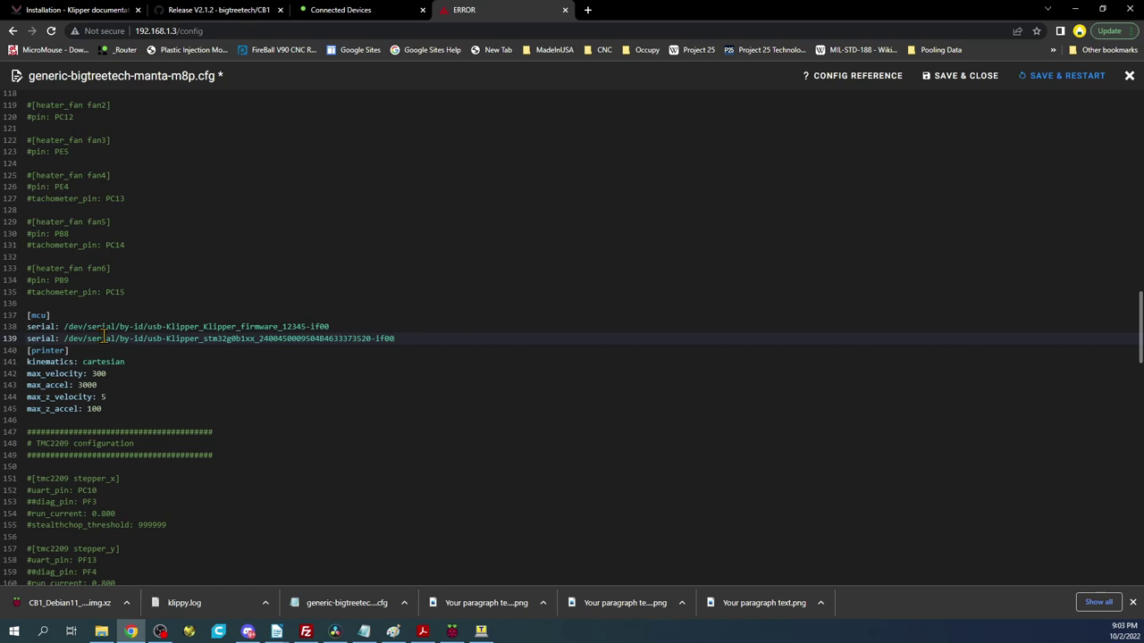
drag(328, 327, 18, 332)
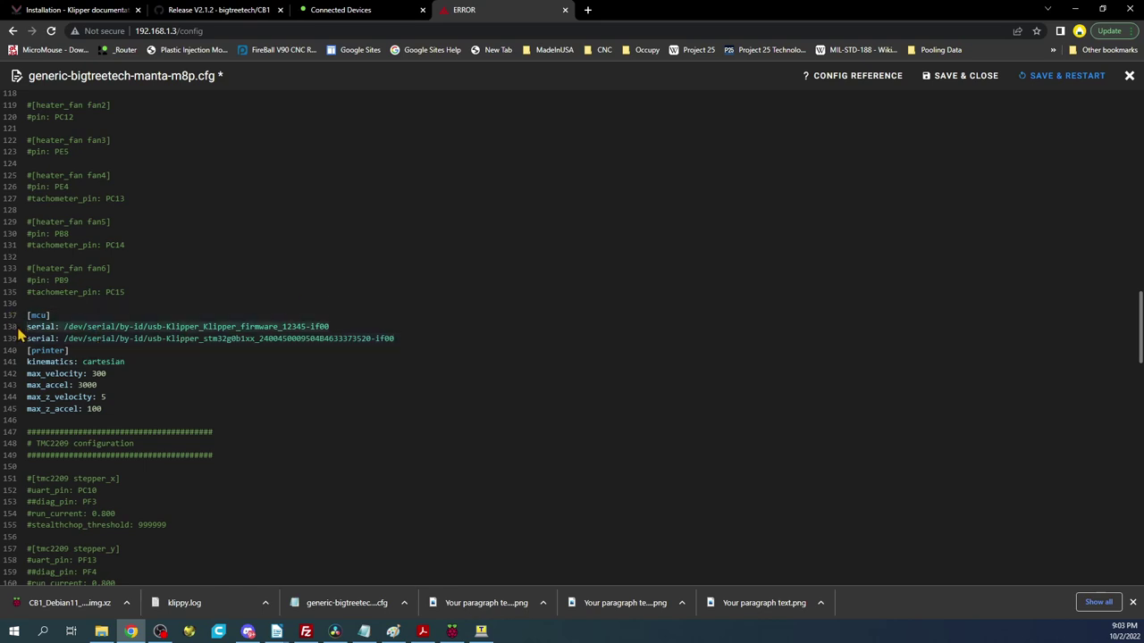
key(BackSpace)
key(BackSpace)
key(Down)
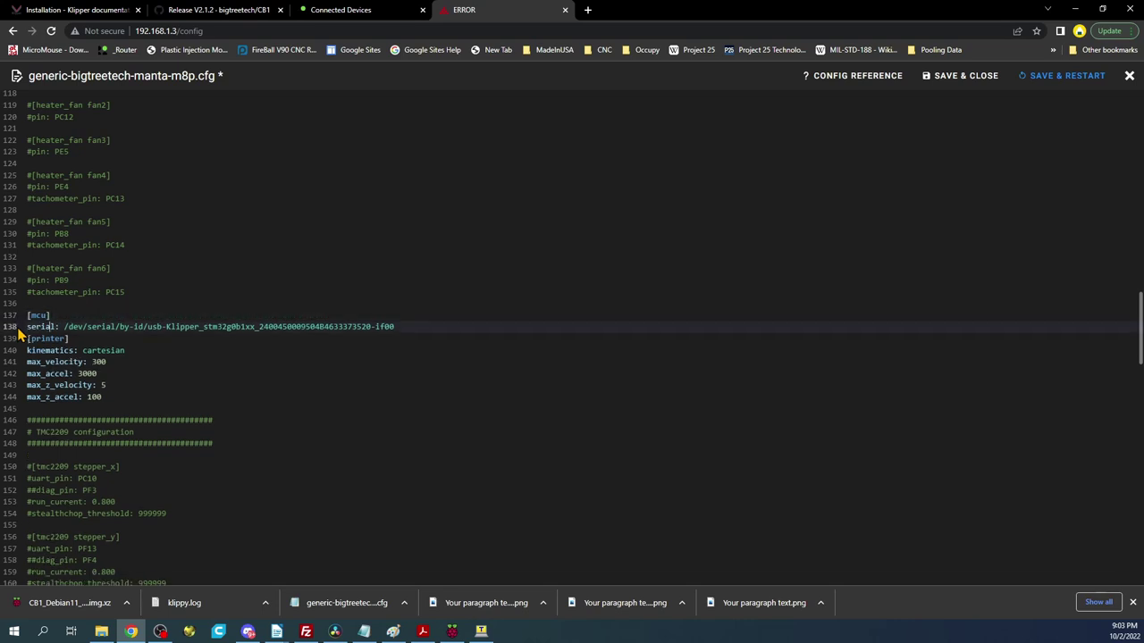
key(Return)
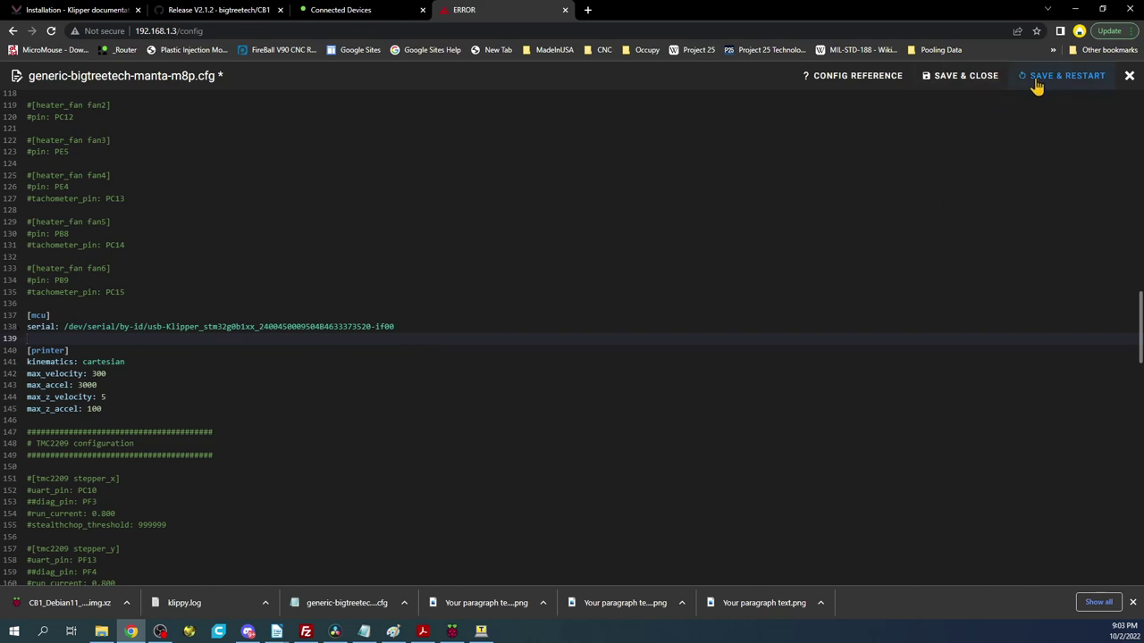
Step: Save and close generic-bigtreetech-manta-m8p.cfg, then restart Klipper
click(956, 77)
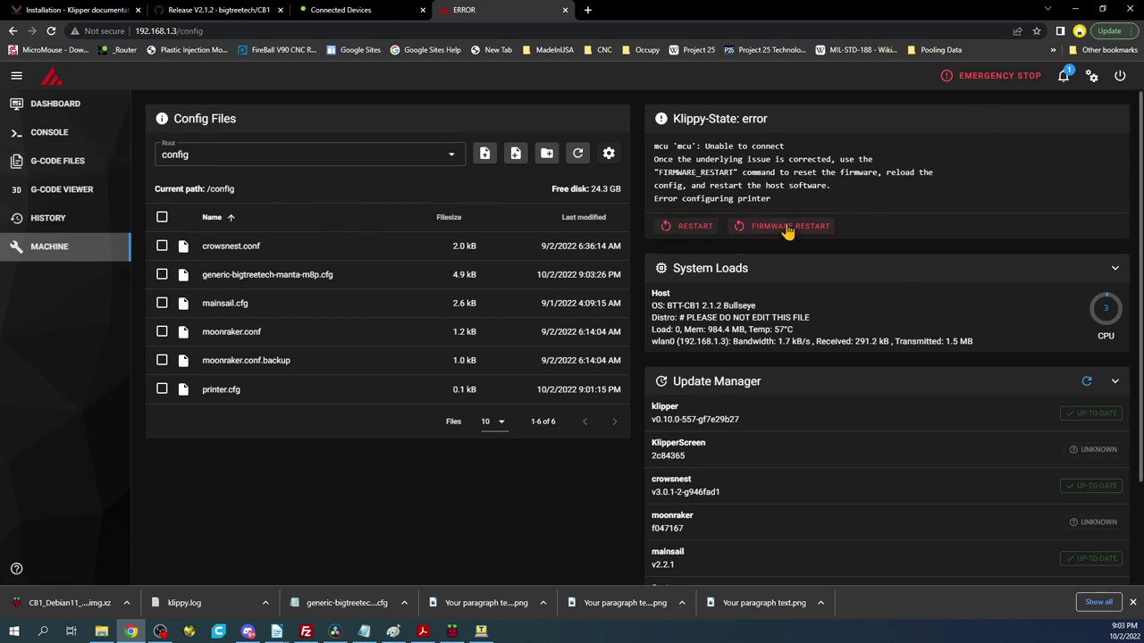
click(677, 229)
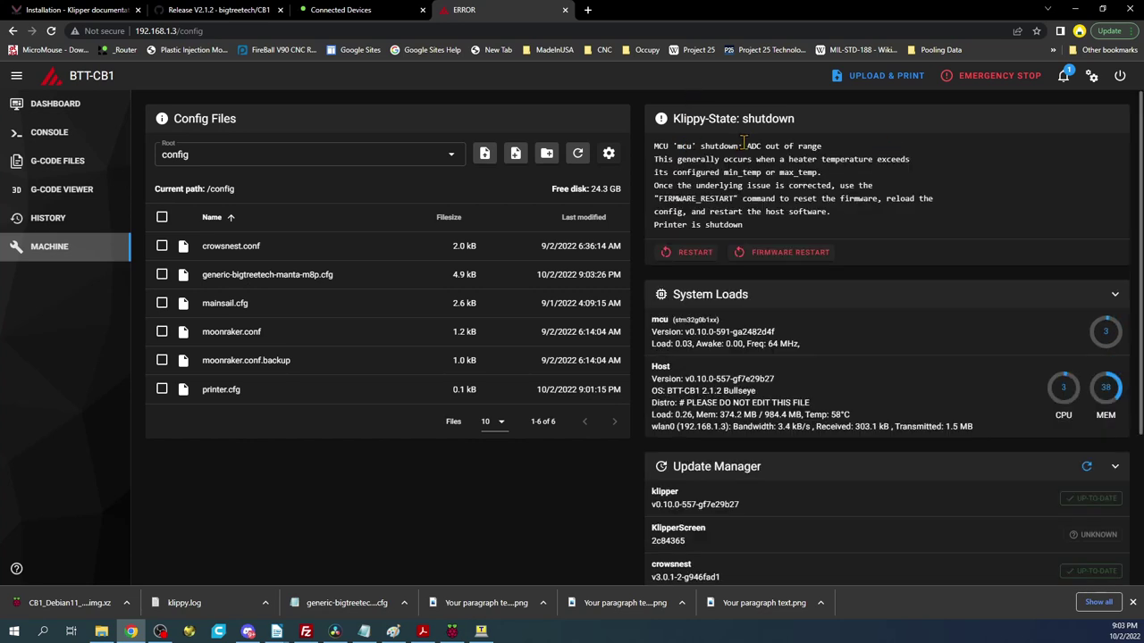
Step: Clear the 'ADC out of range' shutdown with a Klipper restart followed by a firmware restart
drag(744, 146, 794, 148)
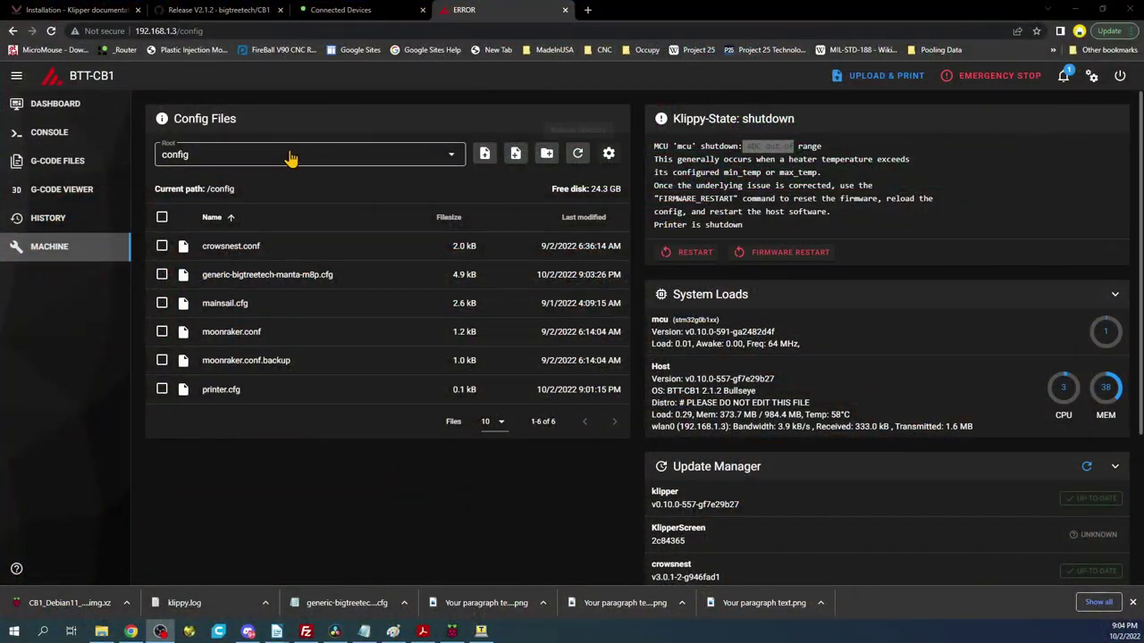
click(695, 253)
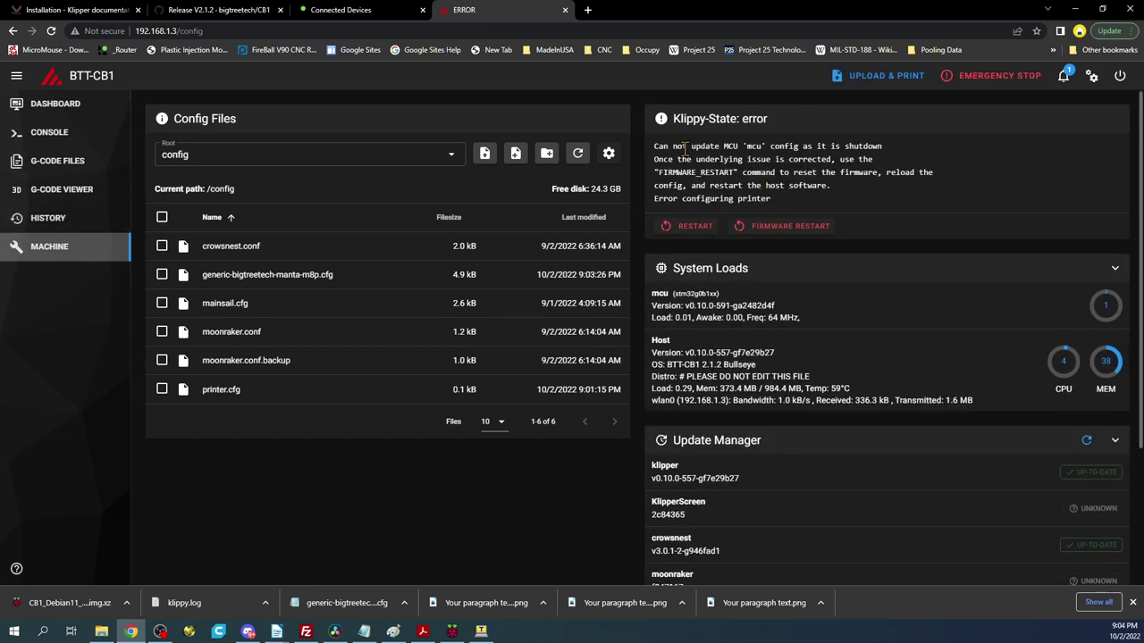
drag(671, 148, 907, 154)
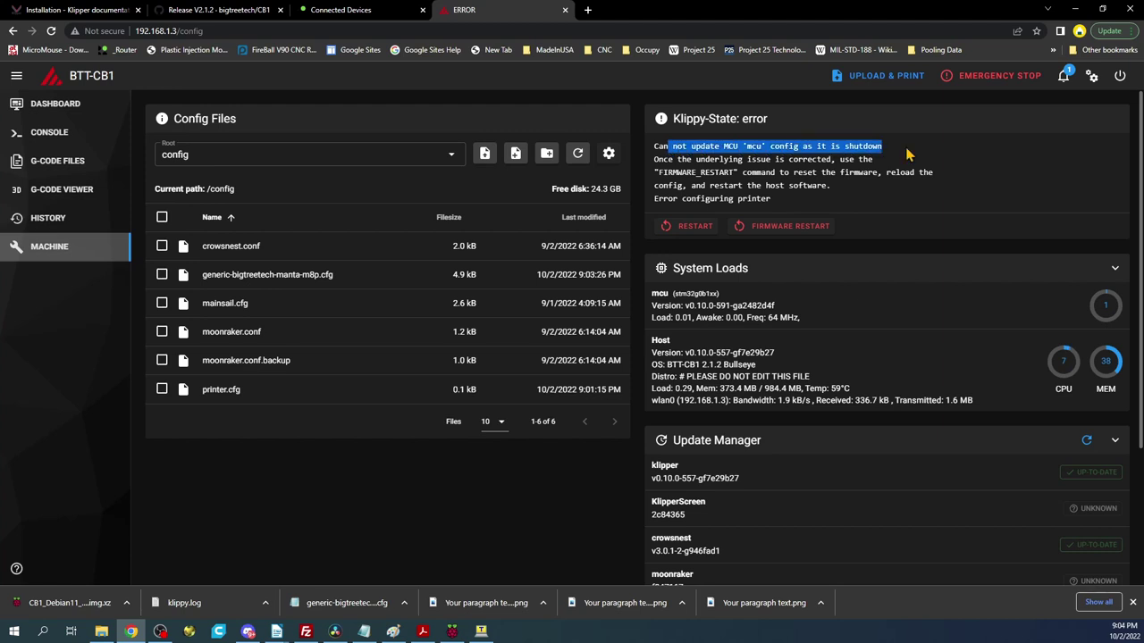
click(788, 227)
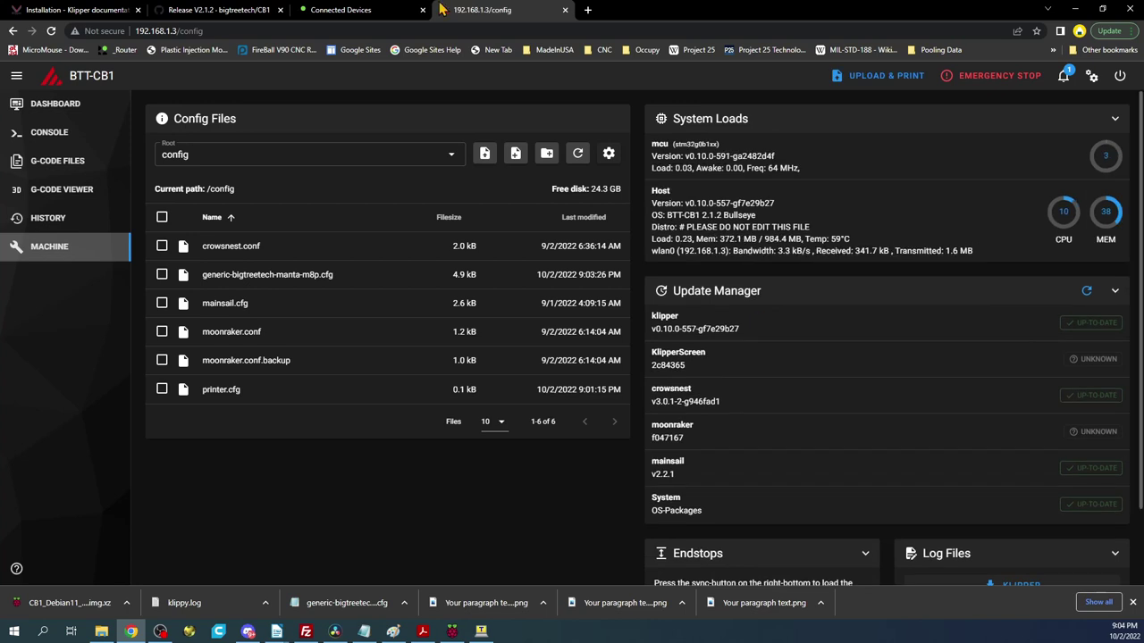
Step: Open the Dashboard, where the extruder reads 34.3°C and the heater bed 25.0°C
click(55, 106)
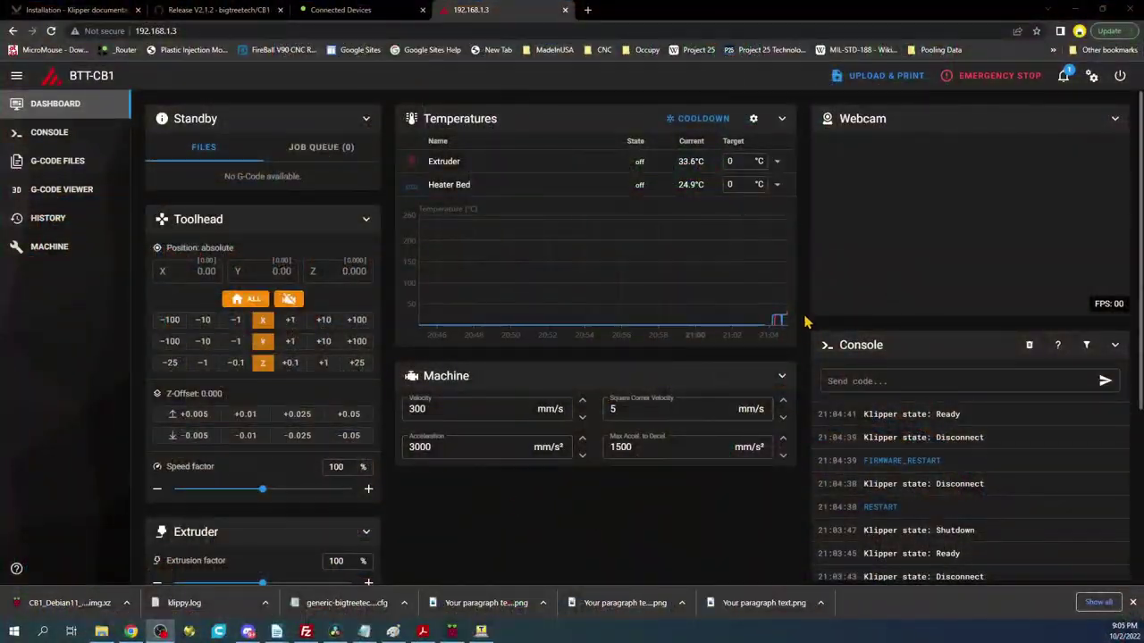
mouse_move(791, 327)
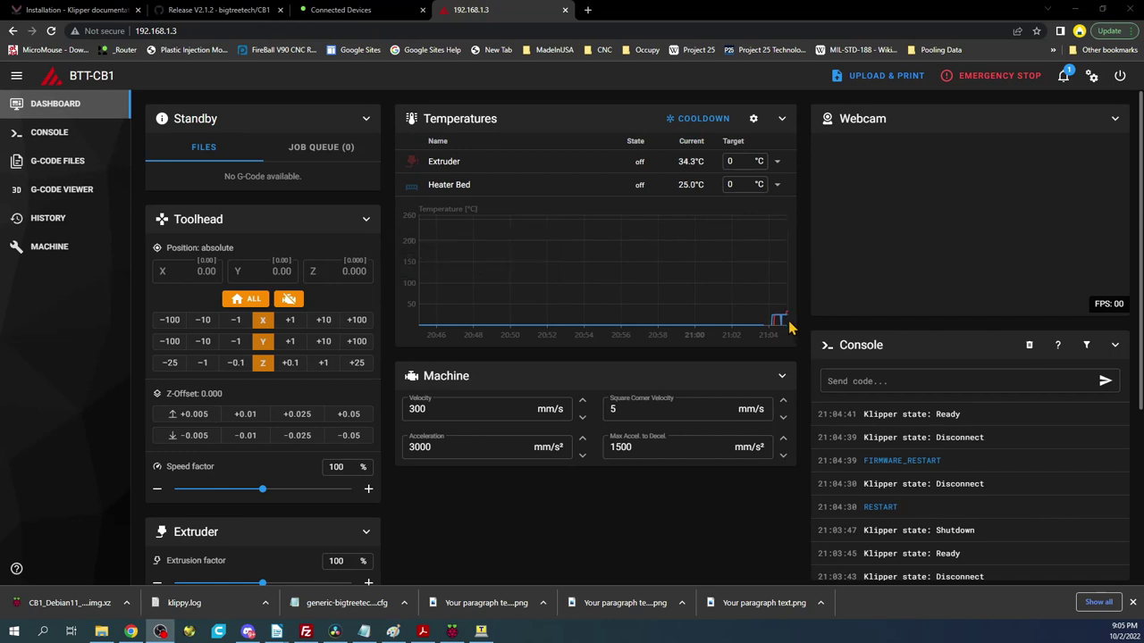